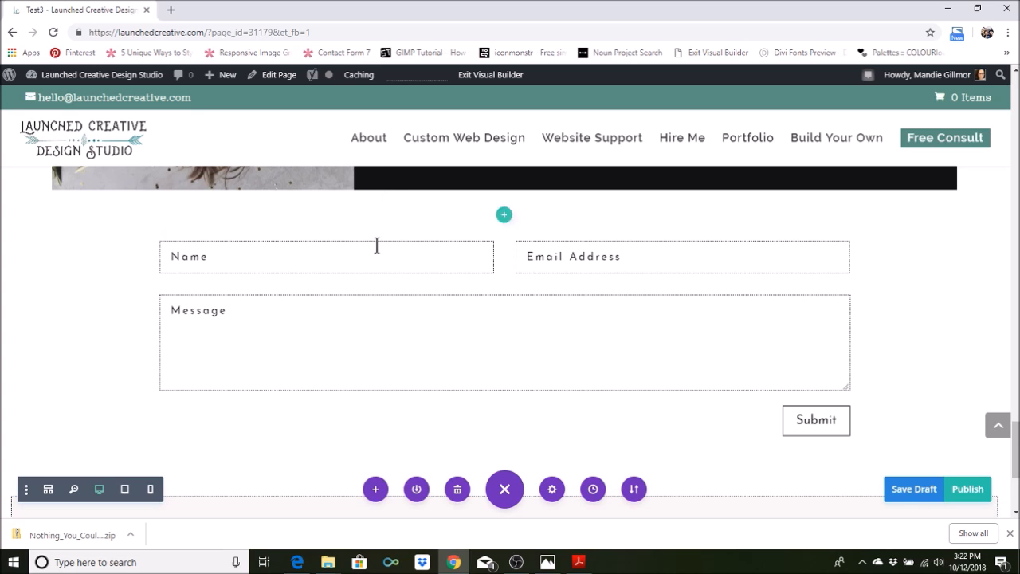
Add a new field to the contact form with field ID "phone" and title "Phone"
mouse_move(376, 262)
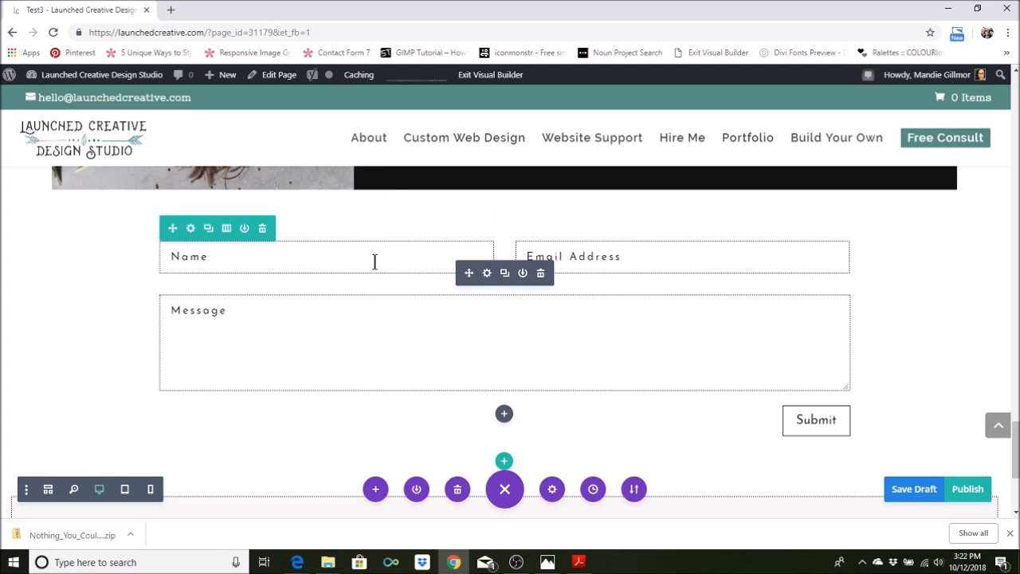
click(486, 274)
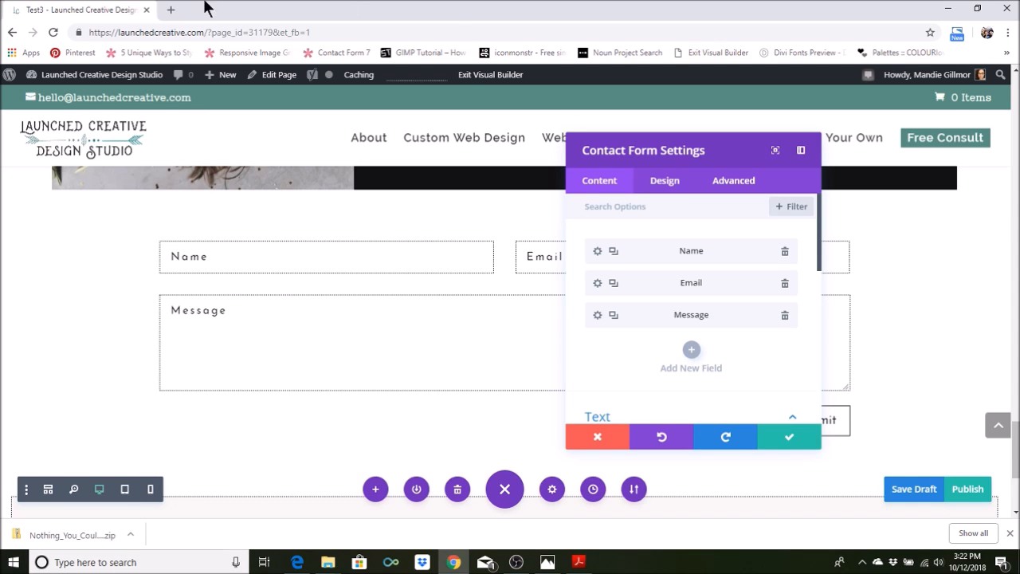
click(691, 360)
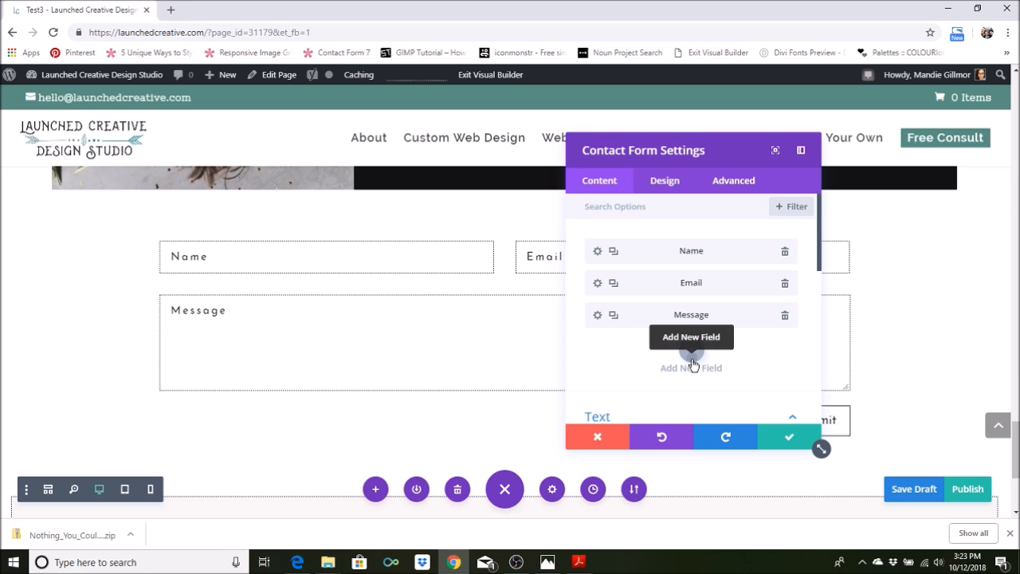
click(632, 285)
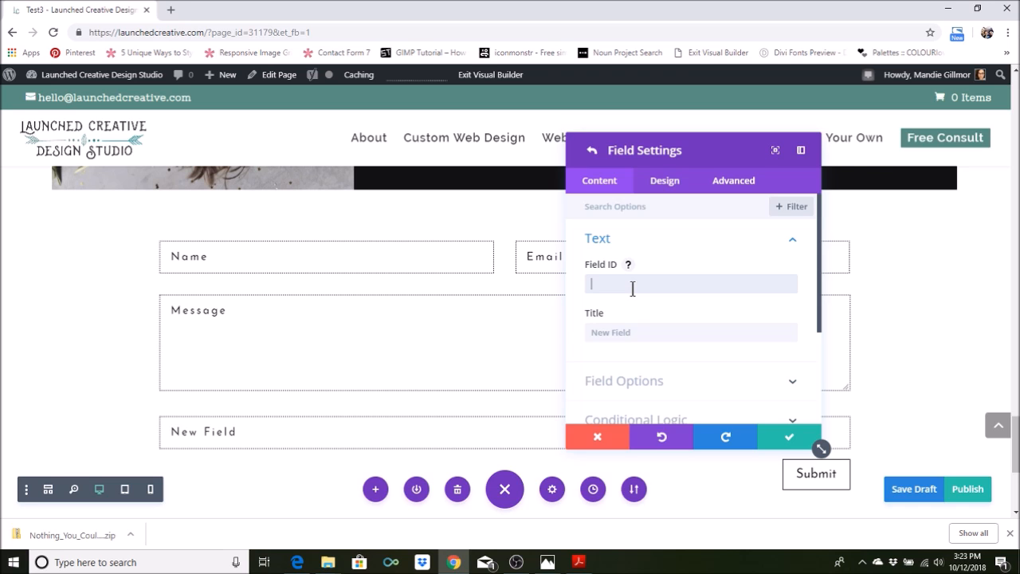
text(phone)
click(638, 331)
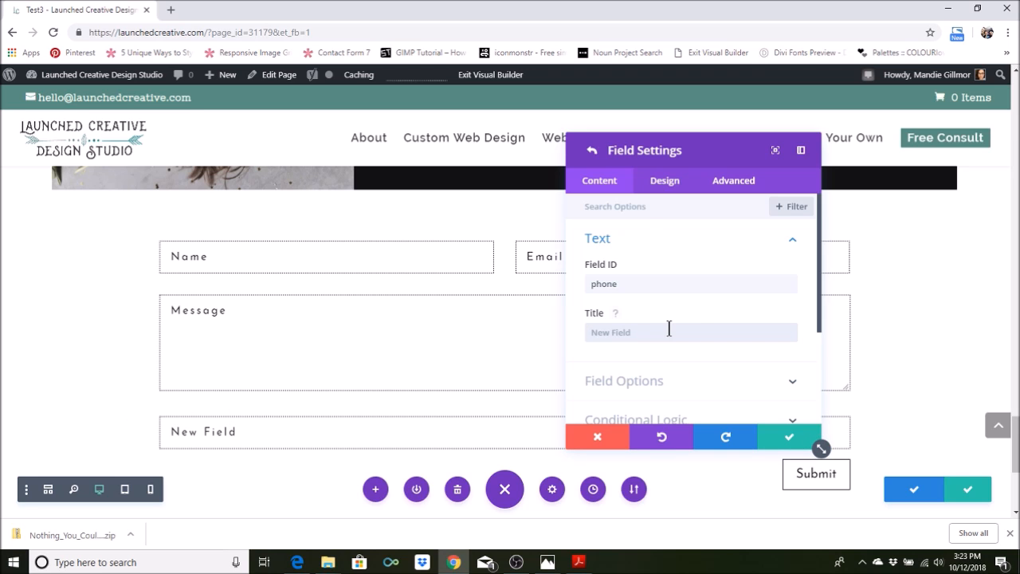
text(Phone)
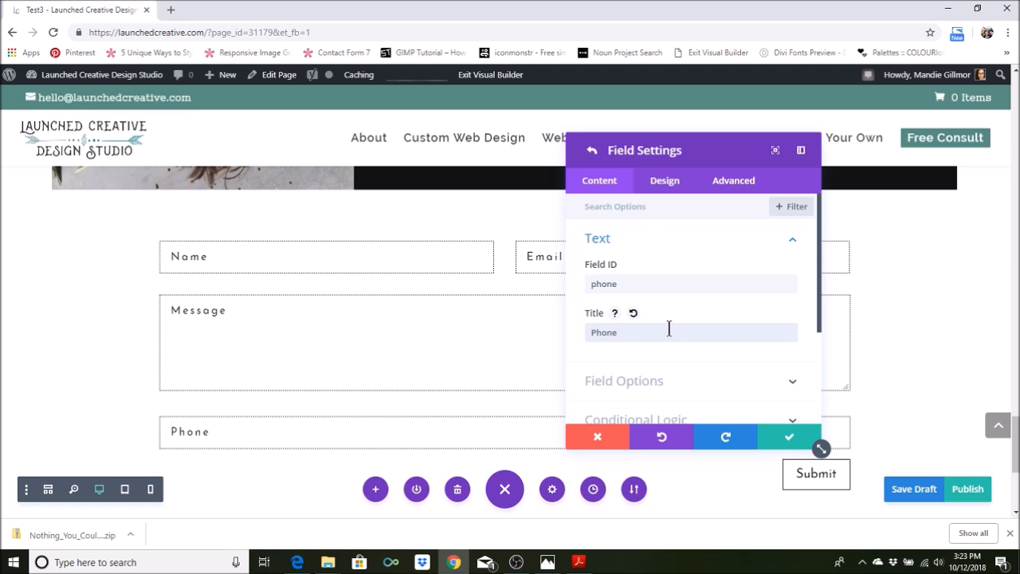
text( N)
key(BackSpace)
Turn off Make Fullwidth in the phone field's layout settings
scroll(668, 328, down, 1)
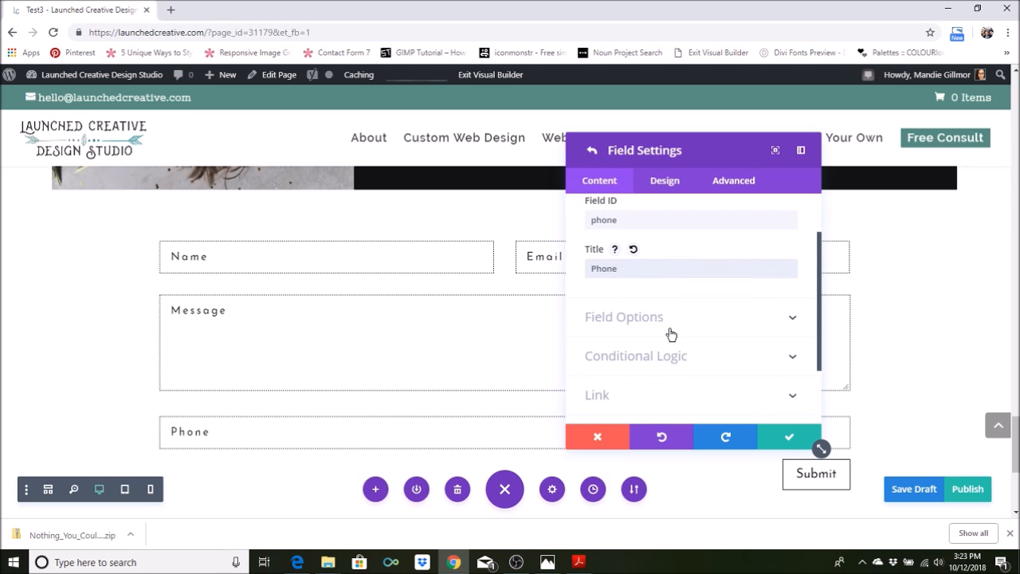
click(671, 188)
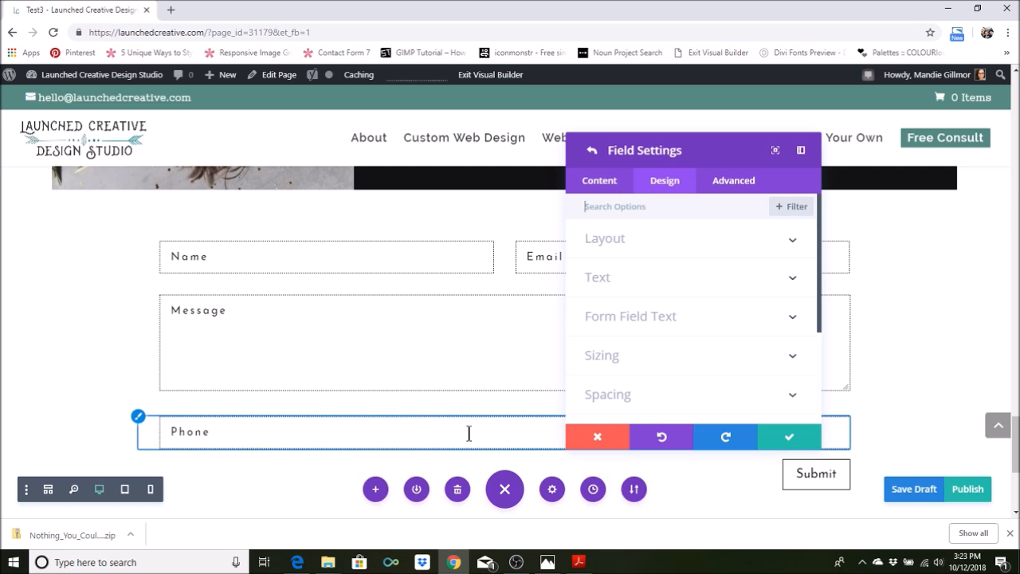
click(641, 238)
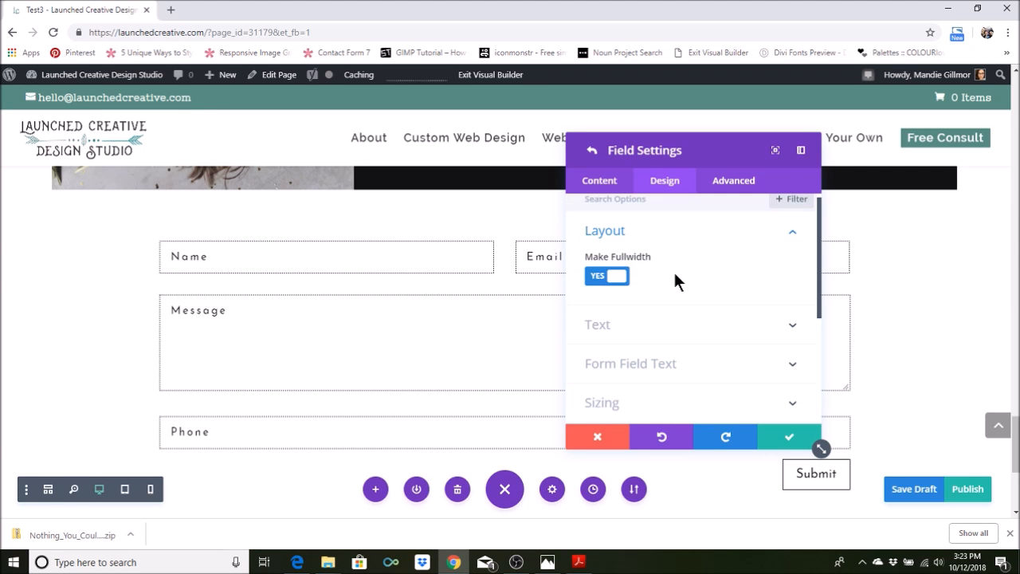
click(604, 278)
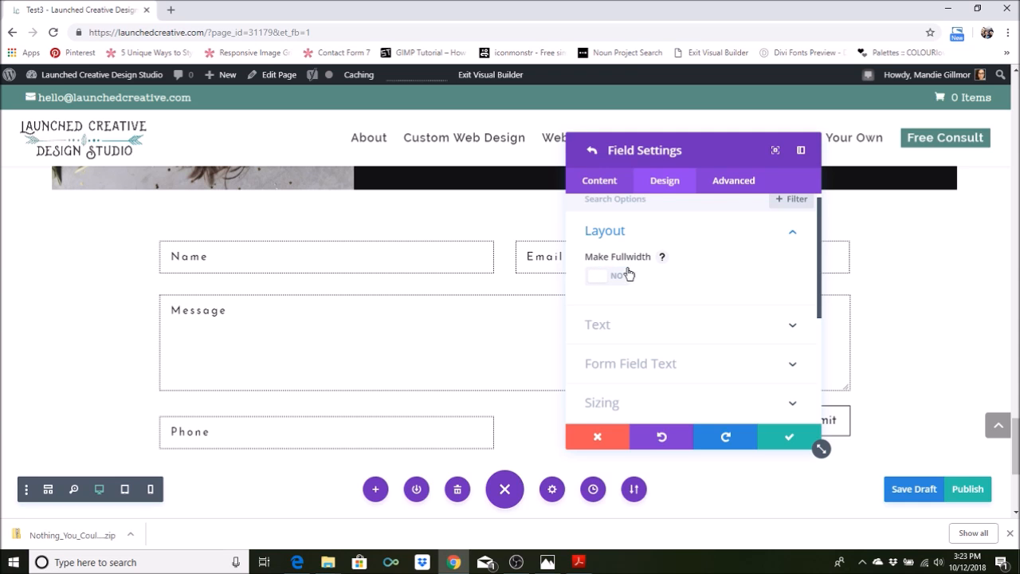
Return to the contact form's field list and move the phone field between Name and Email
click(599, 180)
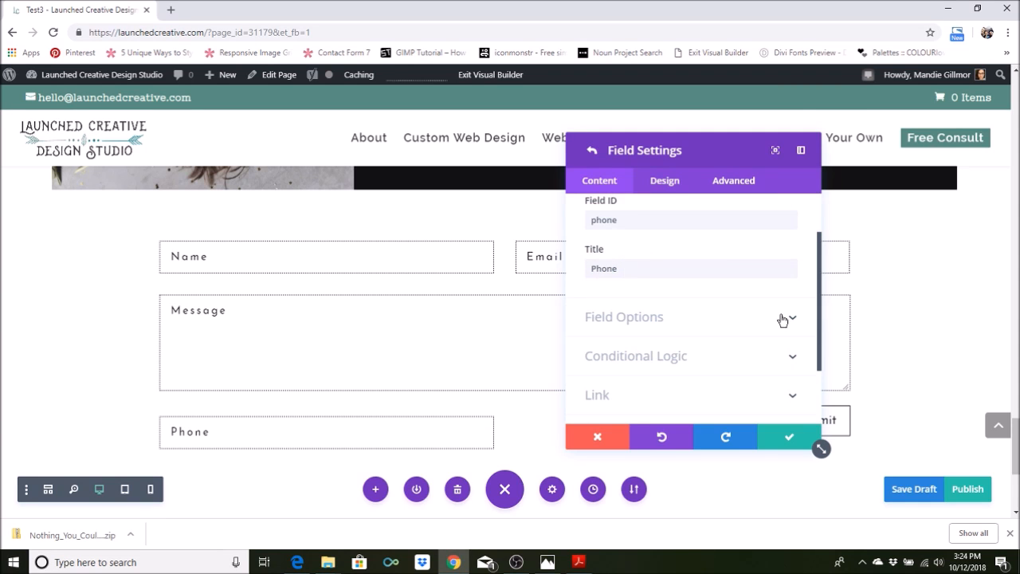
scroll(694, 250, up, 4)
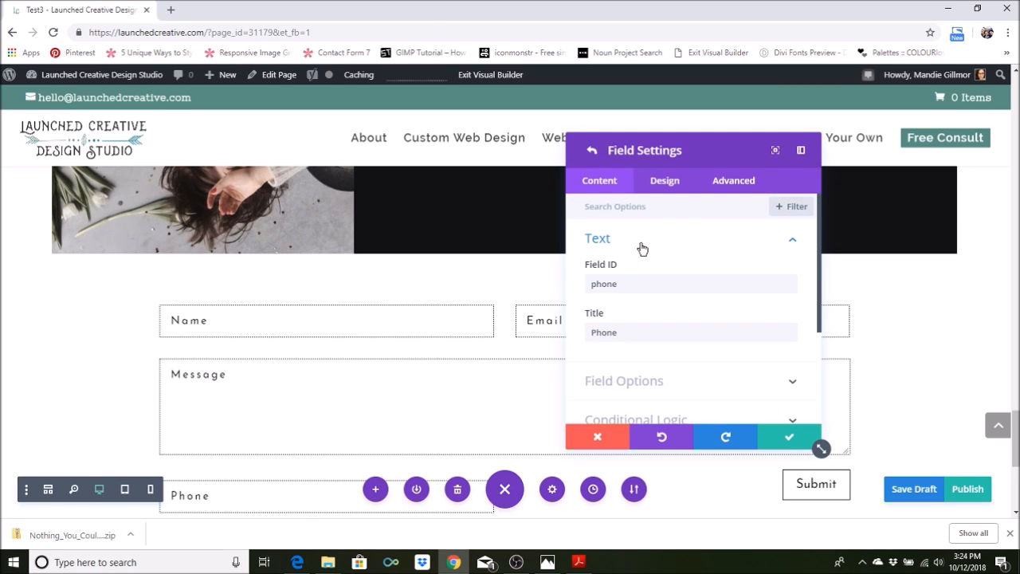
scroll(642, 249, down, 5)
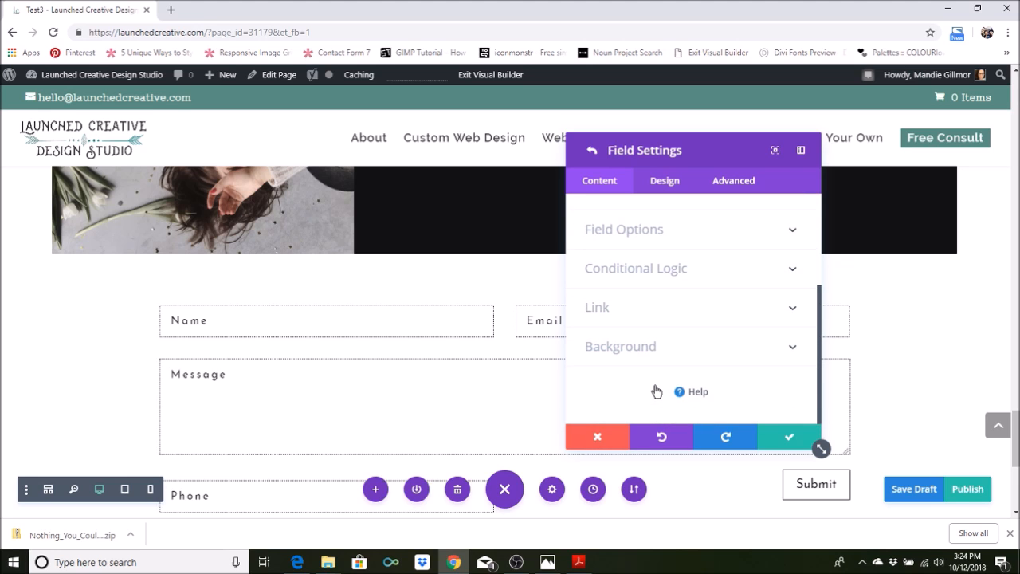
scroll(692, 342, up, 3)
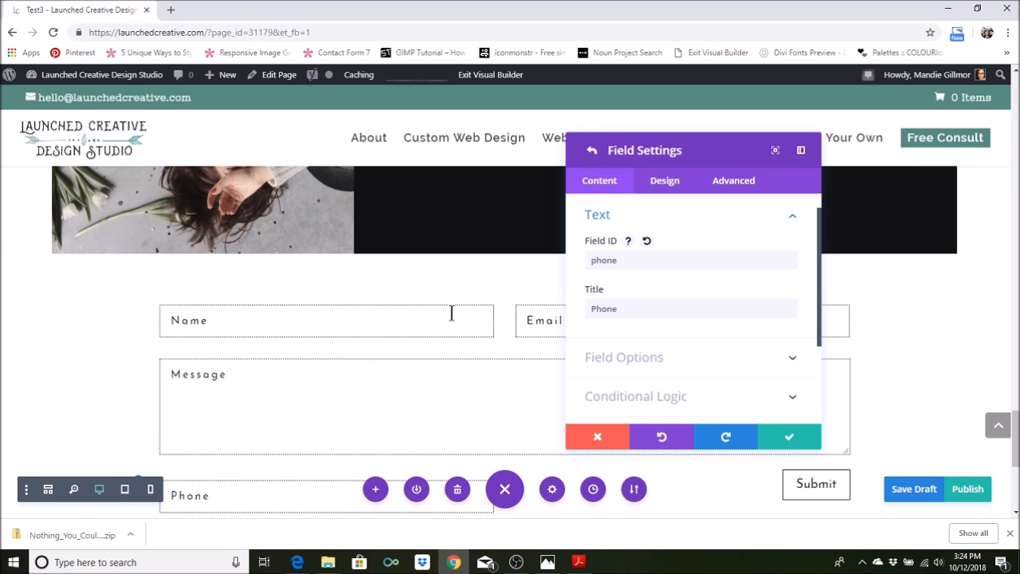
click(592, 151)
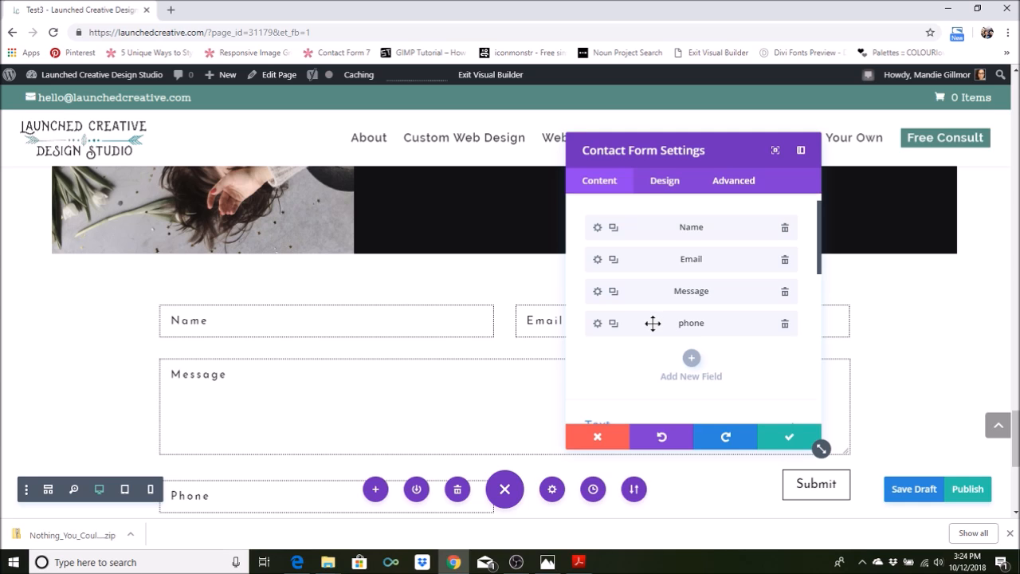
drag(652, 322, 648, 255)
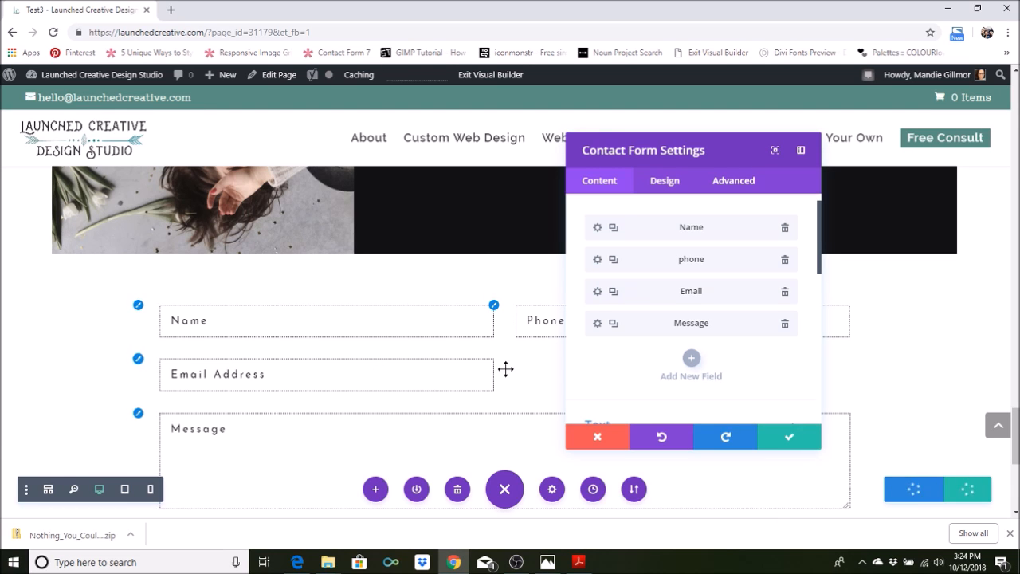
Turn on Make Fullwidth in the Email field's layout settings
click(596, 292)
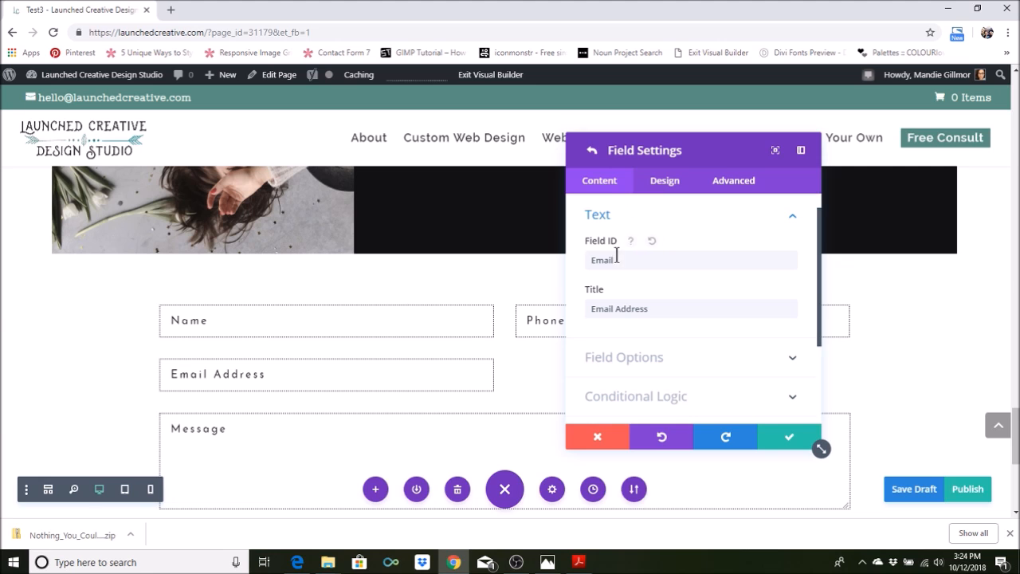
click(668, 181)
click(667, 239)
scroll(667, 246, down, 1)
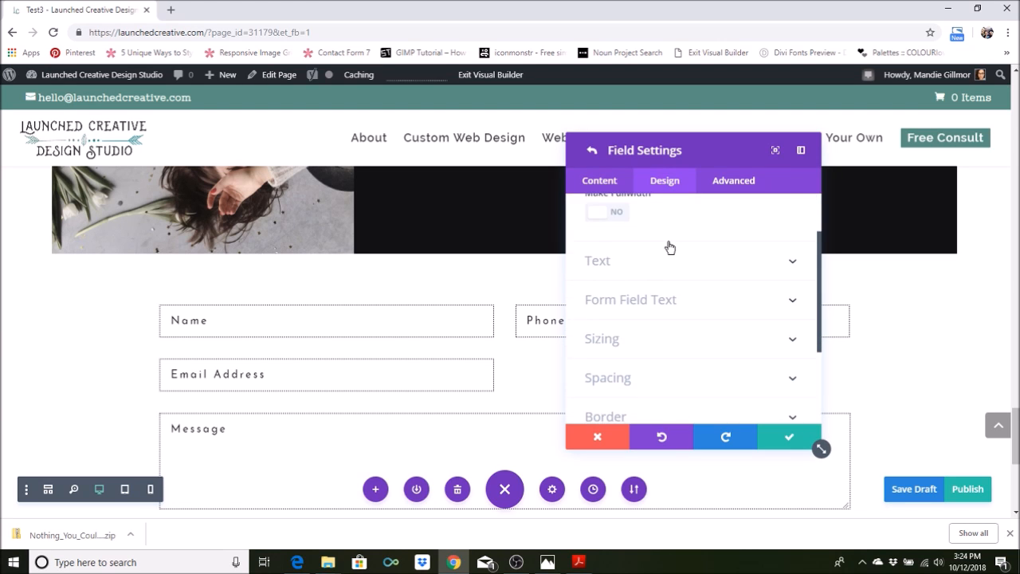
scroll(621, 279, up, 1)
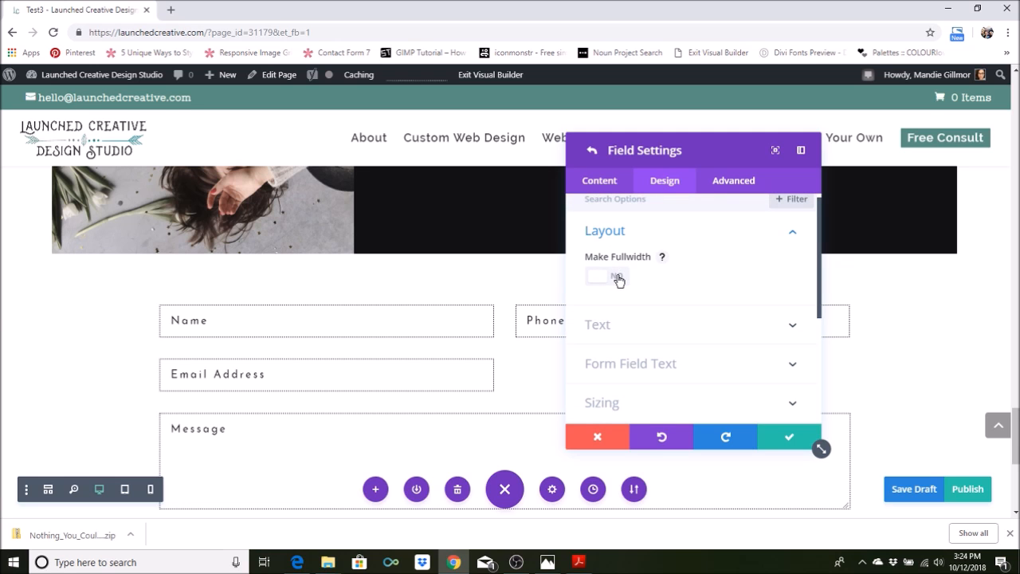
click(614, 277)
drag(653, 156, 676, 169)
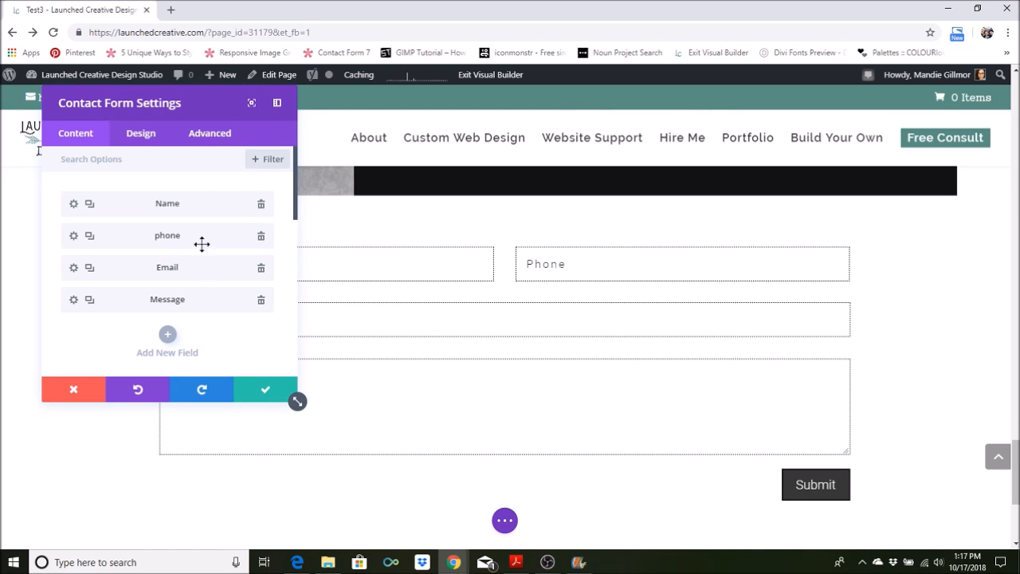
Add "Your" in front of the Name field's title and return to the contact form settings
click(73, 204)
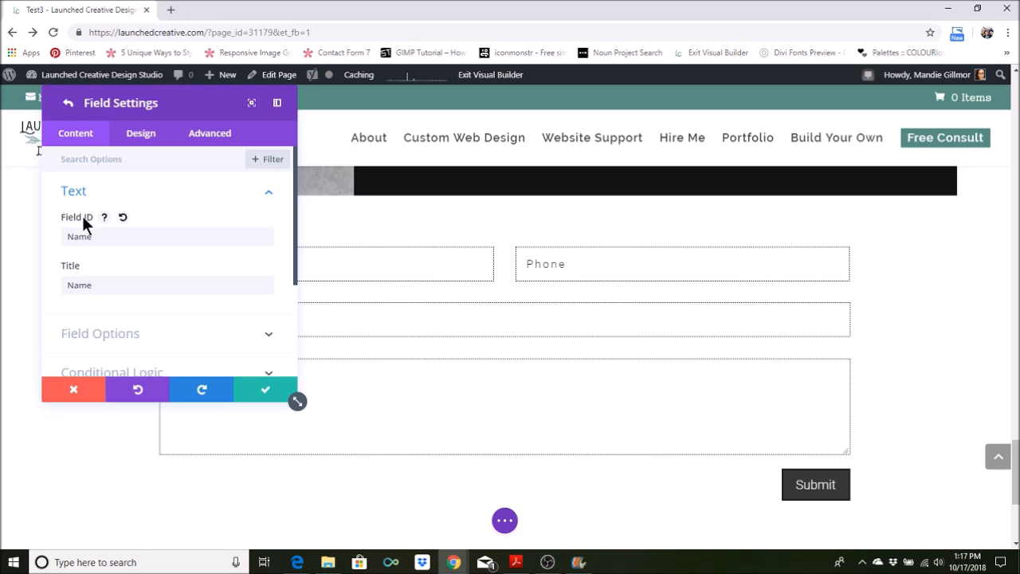
click(64, 283)
text(Your)
click(69, 107)
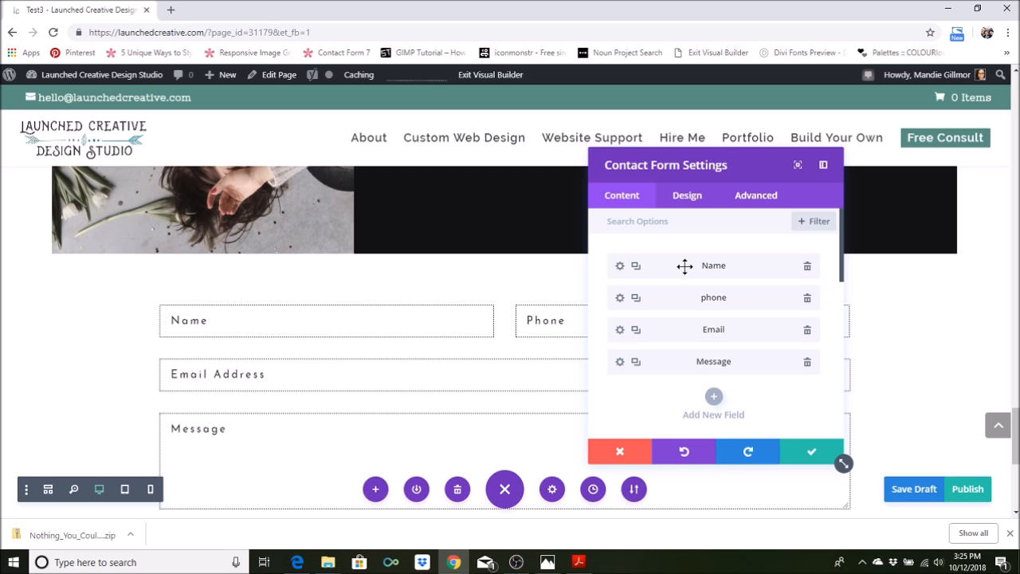
Set the contact form's success message to "Thank You! We will Be In Touch Shortly"
scroll(759, 350, down, 1)
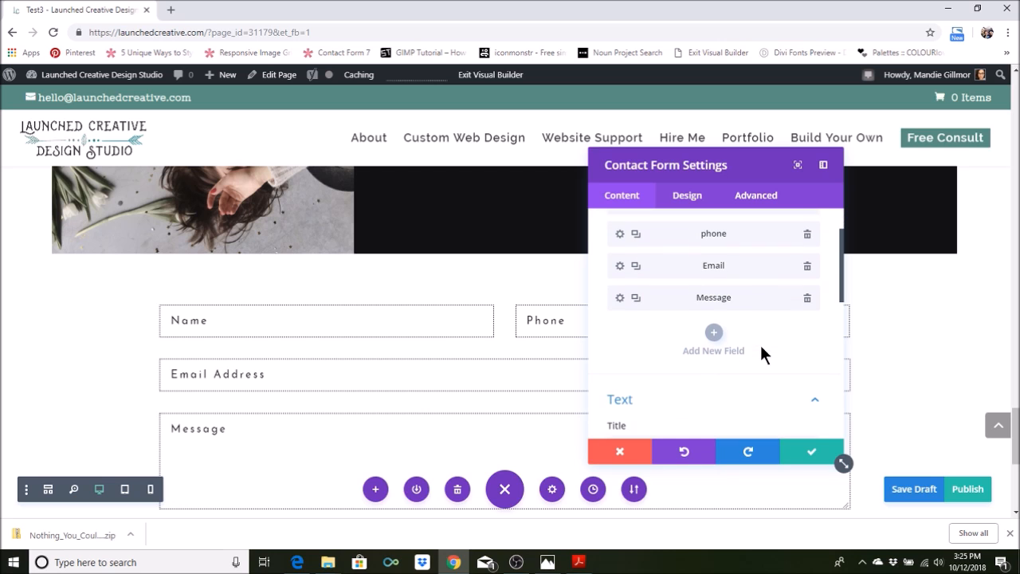
scroll(761, 350, down, 1)
scroll(761, 349, down, 1)
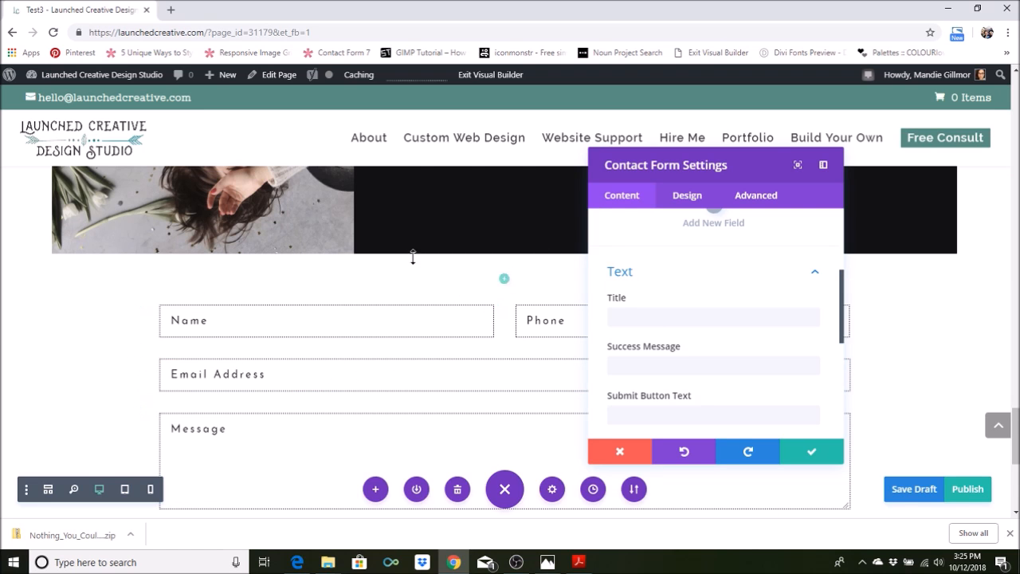
scroll(749, 342, down, 1)
click(673, 300)
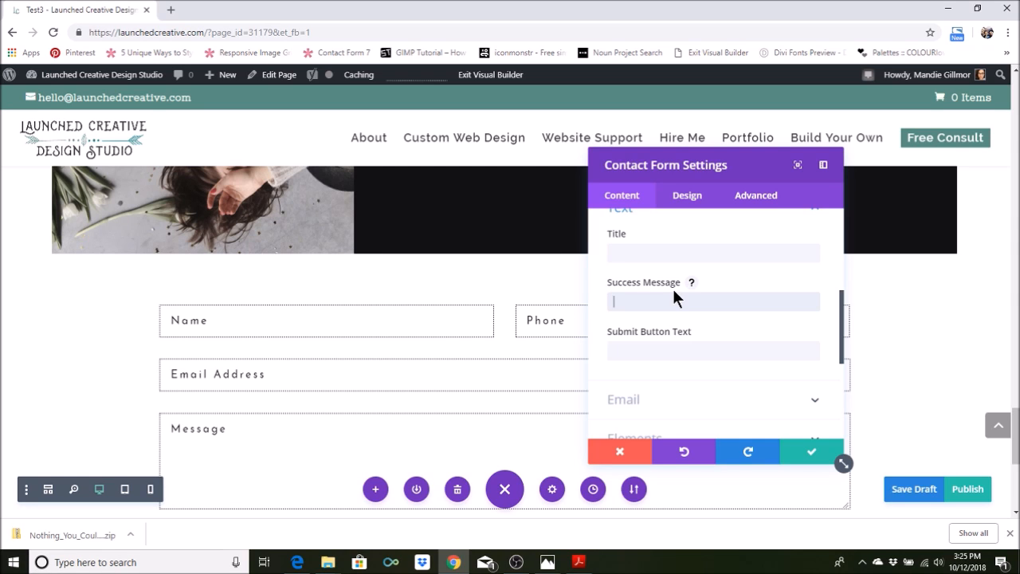
text(Thank You)
text('ll Be In Touch Shortly)
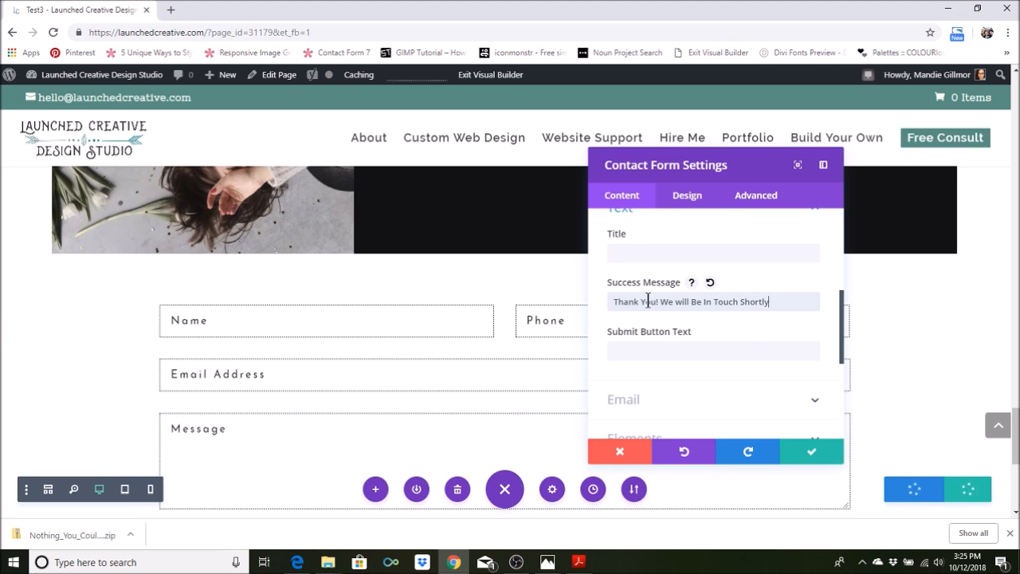
Open the contact form's submit button text for editing
scroll(668, 279, down, 1)
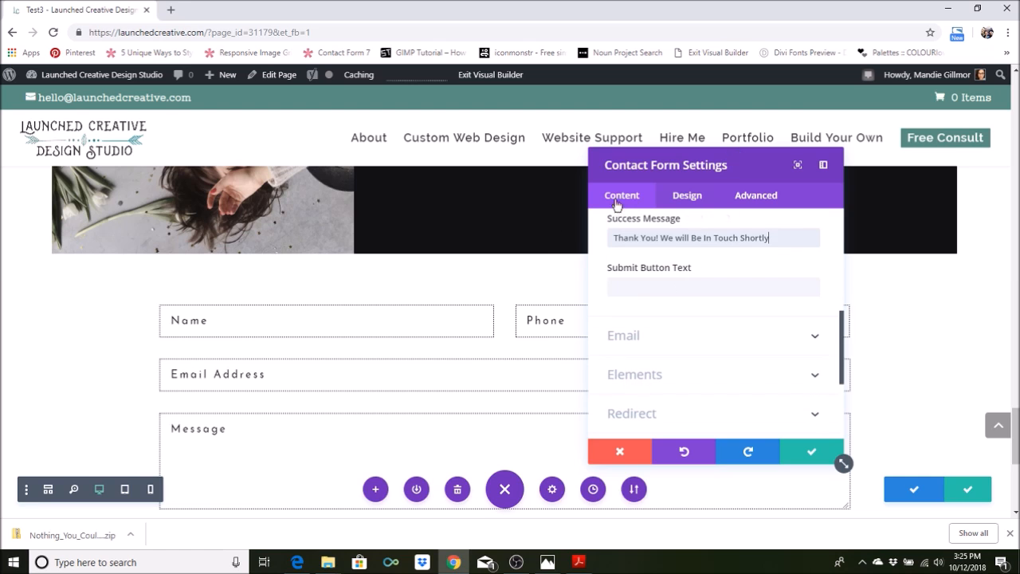
scroll(545, 283, down, 1)
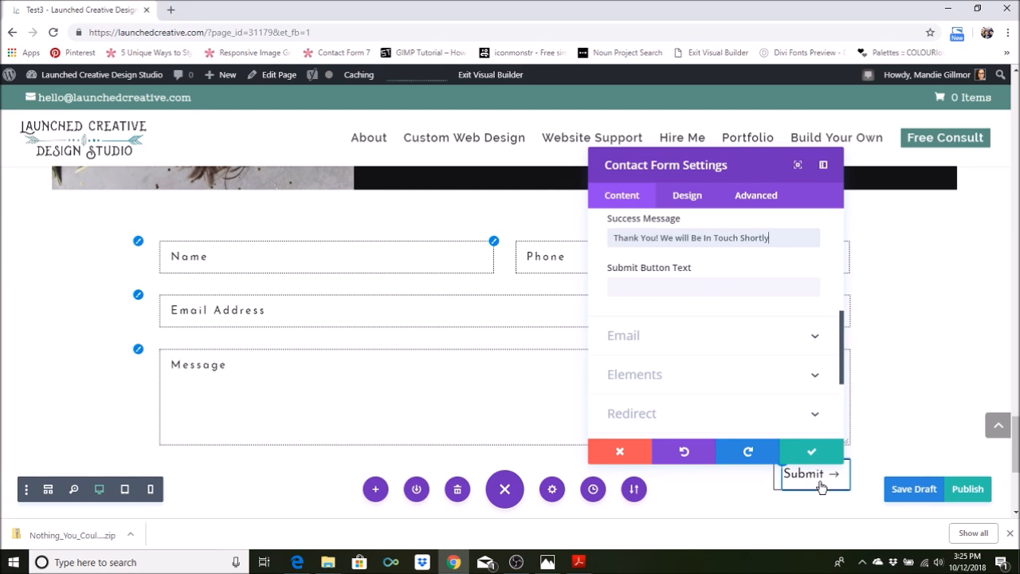
click(703, 287)
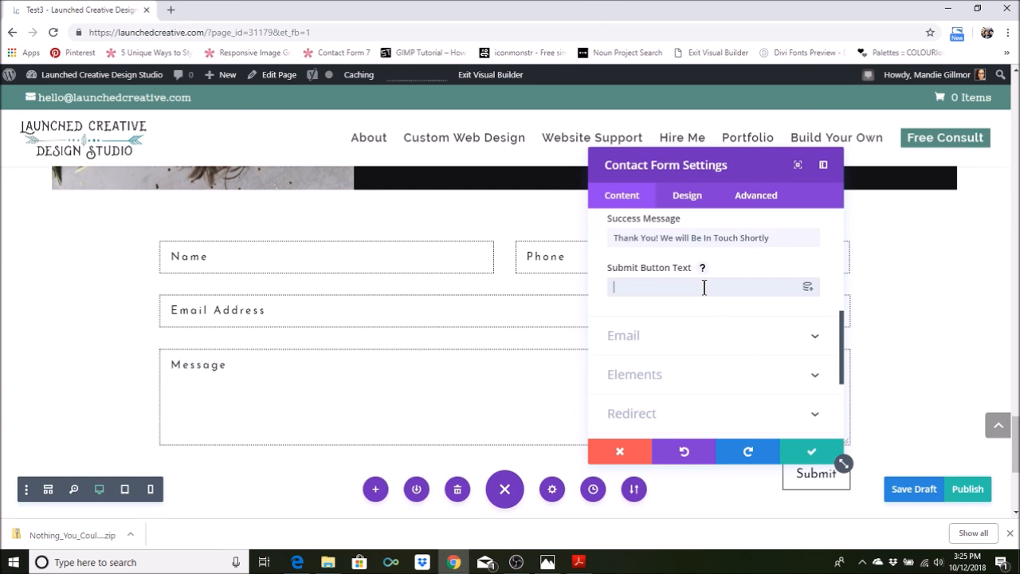
text(Hit me)
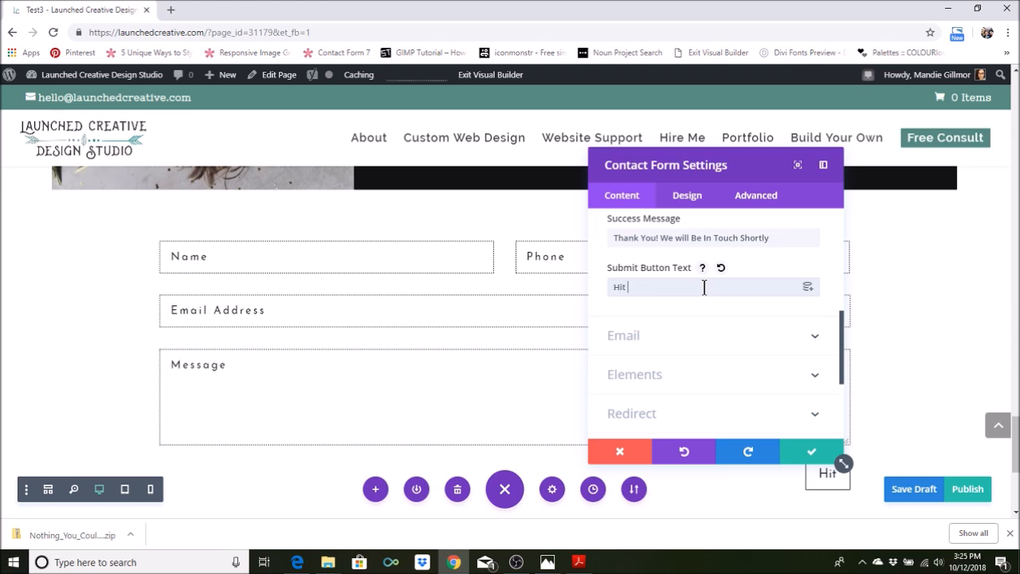
key(BackSpace)
key(BackSpace)
key(BackSpace)
key(BackSpace)
key(BackSpace)
key(BackSpace)
text(Let"s Do)
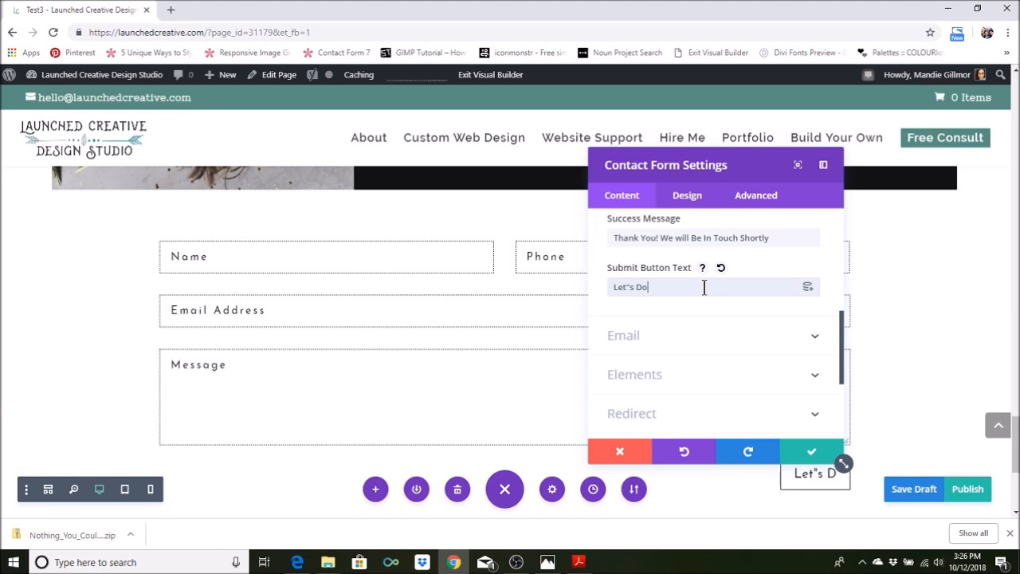
key(BackSpace)
key(BackSpace)
key(BackSpace)
key(BackSpace)
key(BackSpace)
key(BackSpace)
key(BackSpace)
key(BackSpace)
key(BackSpace)
Set the submit button text to "Submit"
text(Submit)
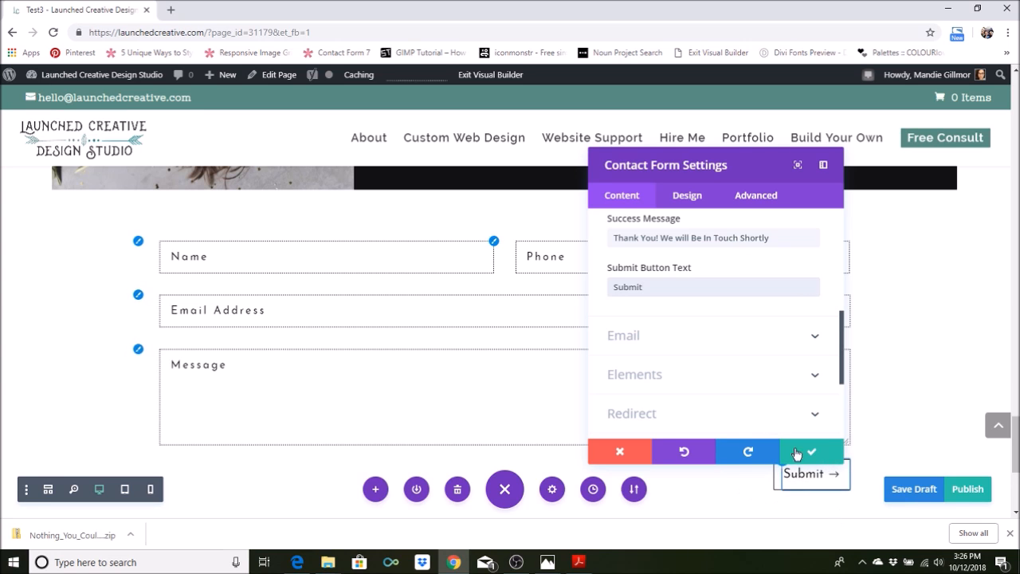
Fill in the recipient email address in the form's Email settings and show the help text for Message Pattern
scroll(733, 326, down, 2)
click(814, 278)
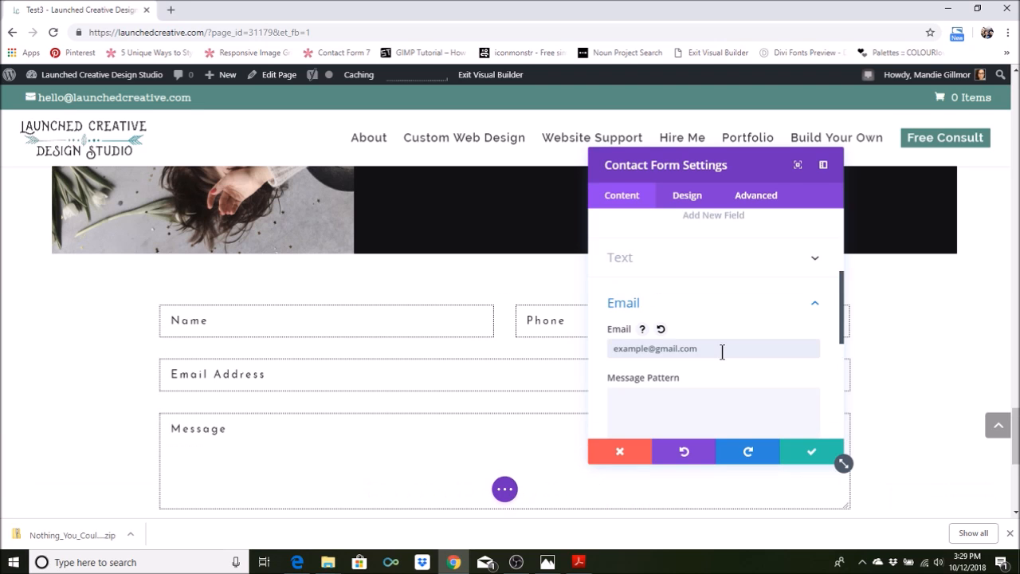
scroll(722, 351, down, 1)
click(677, 351)
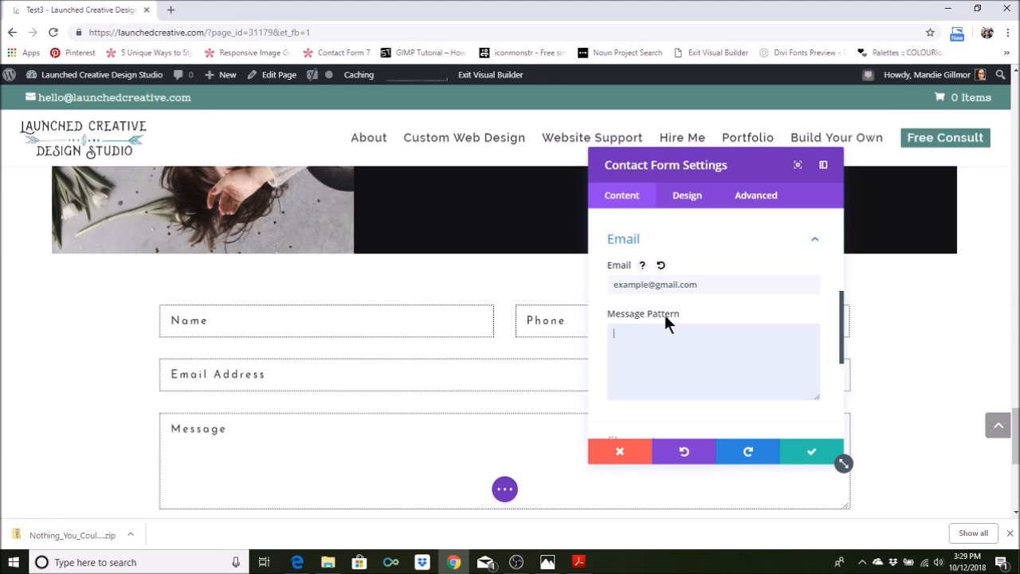
click(692, 316)
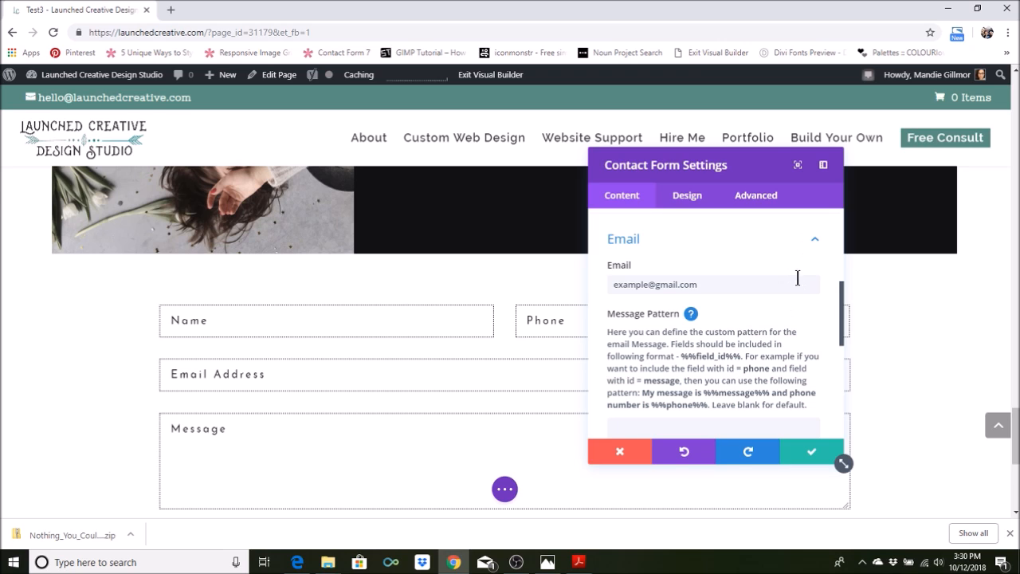
Hide the Message Pattern help text and check the Field ID of the form's Name field
click(690, 315)
scroll(743, 318, up, 5)
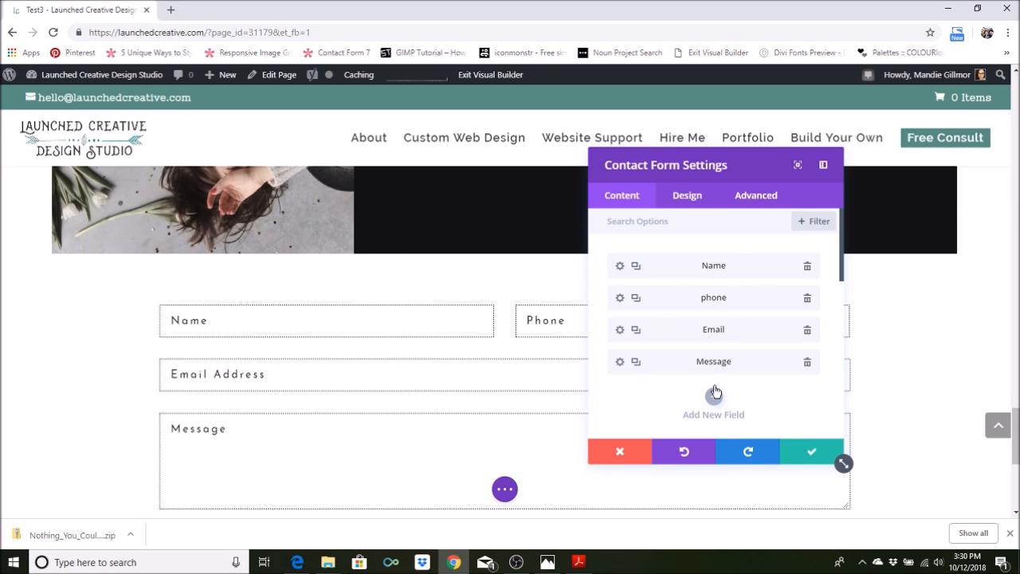
click(619, 266)
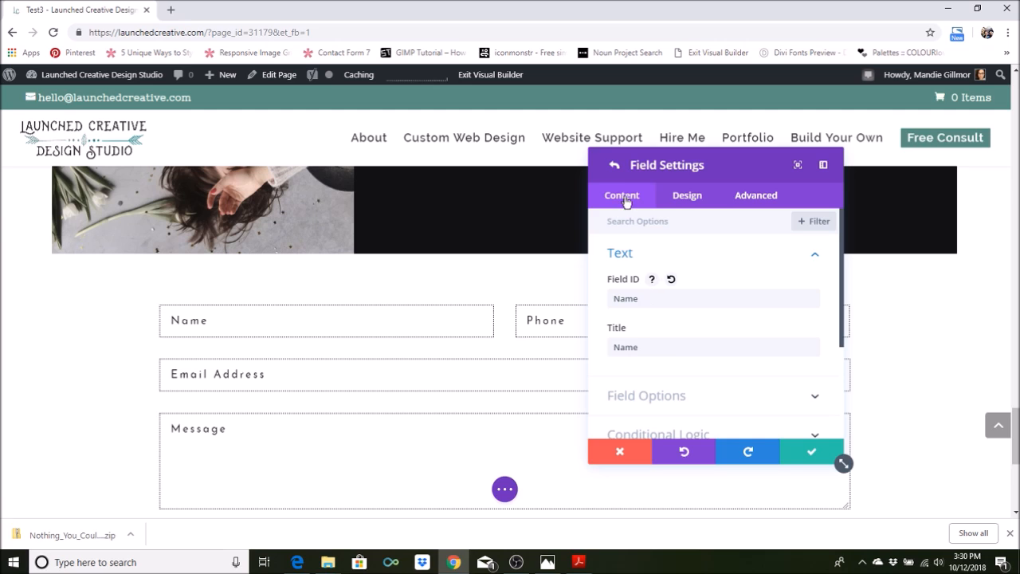
click(614, 166)
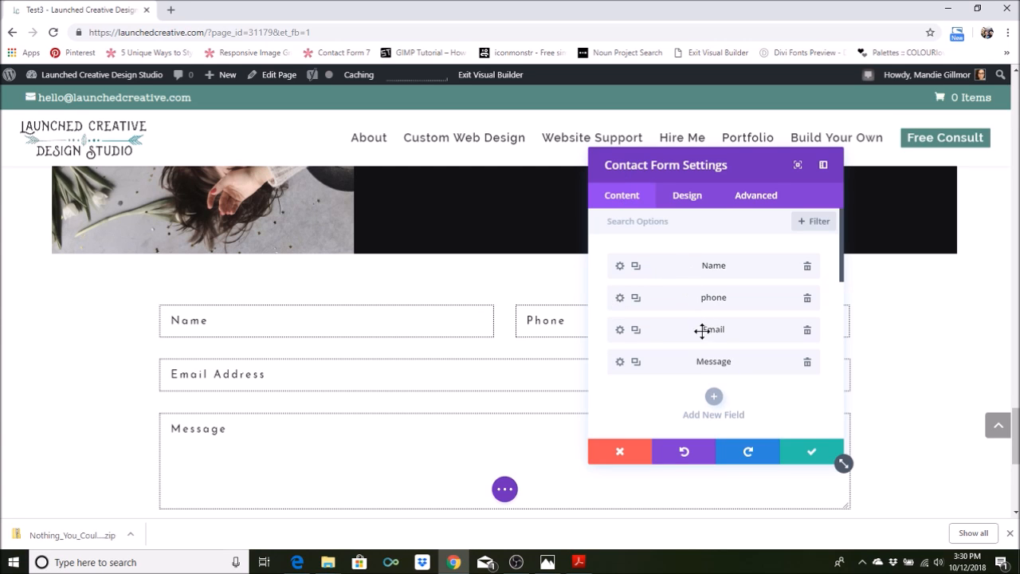
Enter "Name: %%name%%" as the first line of the Message Pattern in the form's Email settings
scroll(708, 335, down, 4)
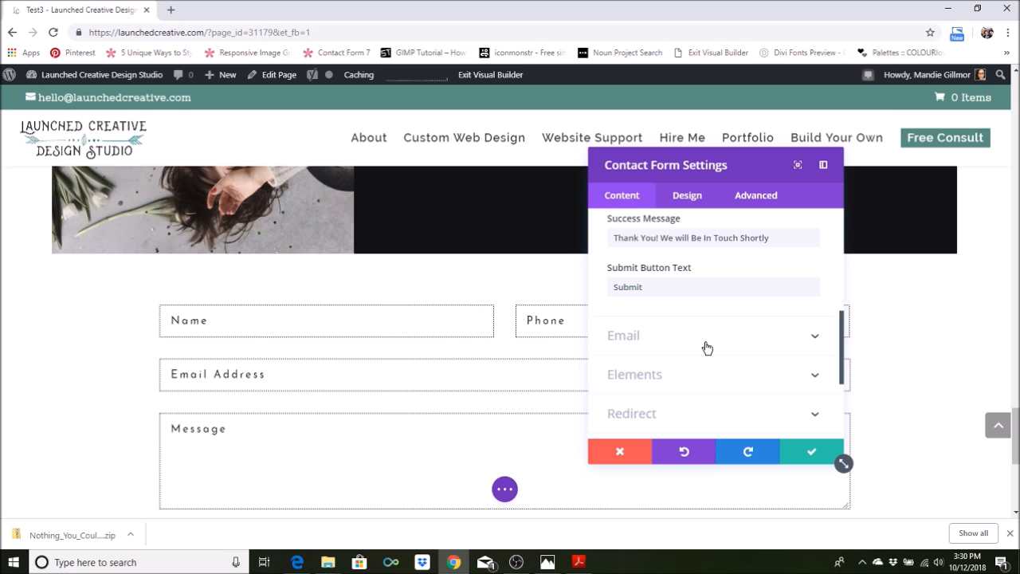
click(814, 336)
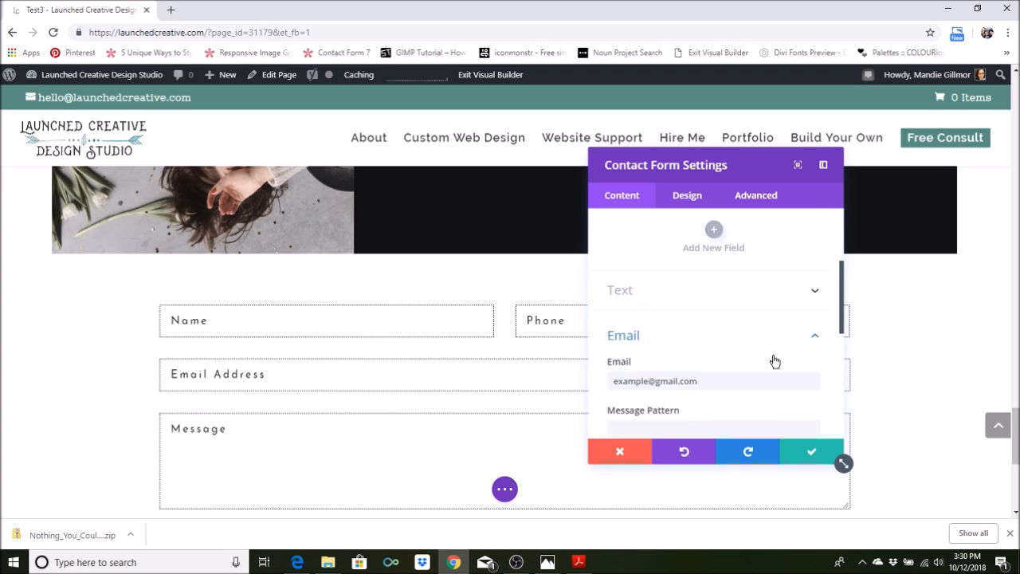
click(694, 344)
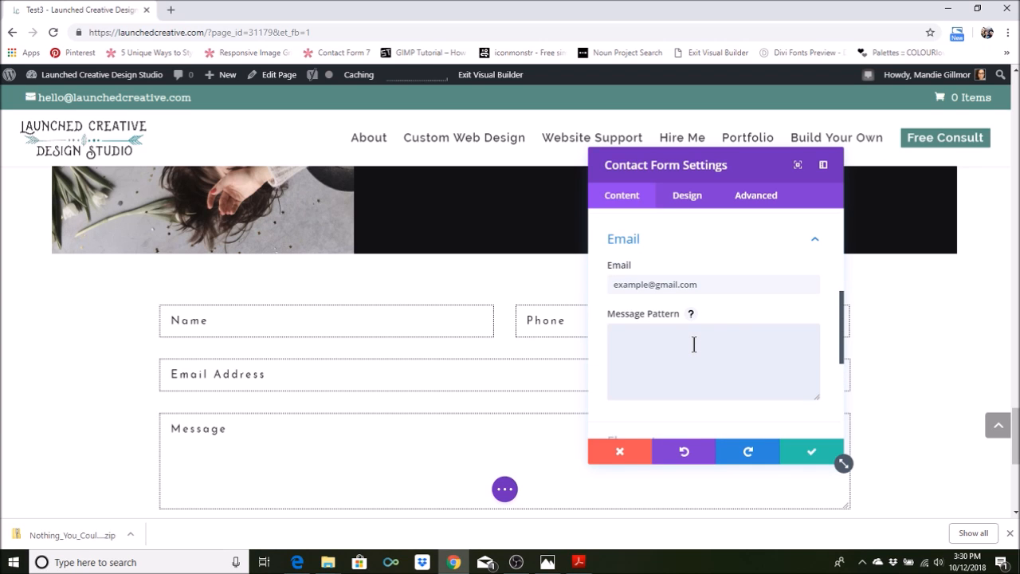
text(Name)
text(%%name%%)
key(Return)
Check the Field ID of the form's phone field
scroll(706, 335, up, 5)
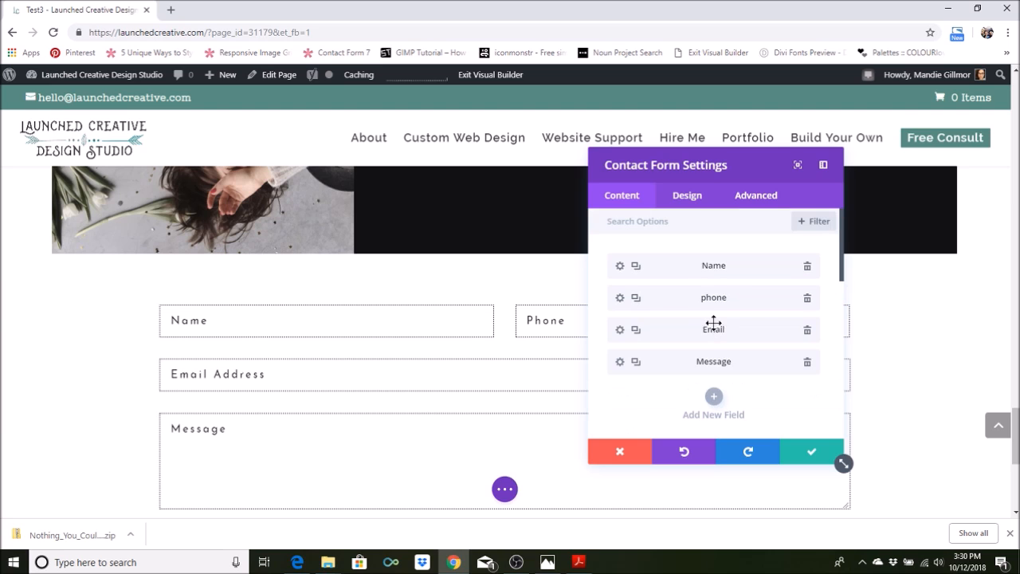
click(619, 297)
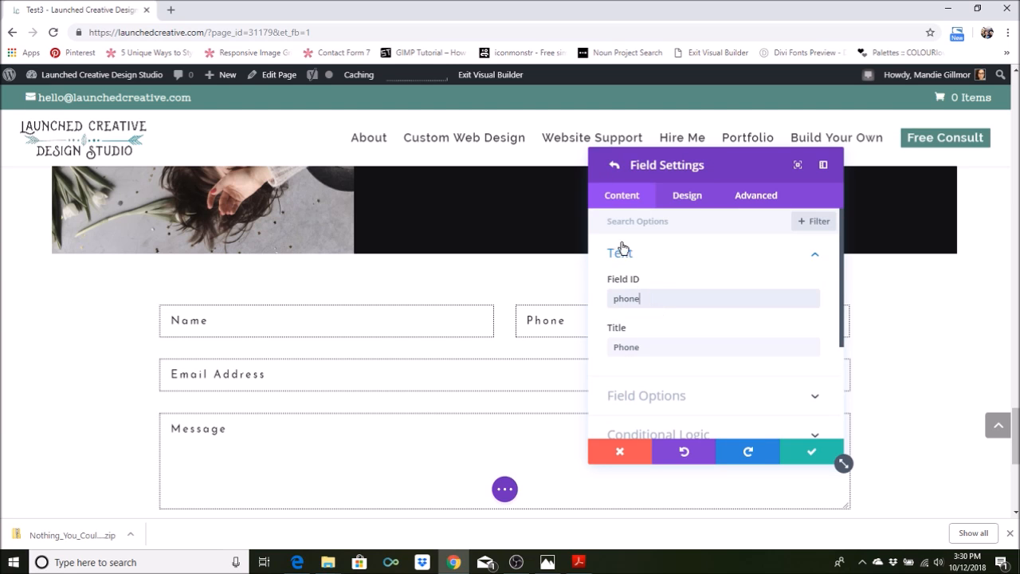
click(614, 164)
Add the line "Phone: %%phone%%" to the form's Message Pattern
scroll(685, 319, down, 3)
scroll(691, 336, down, 3)
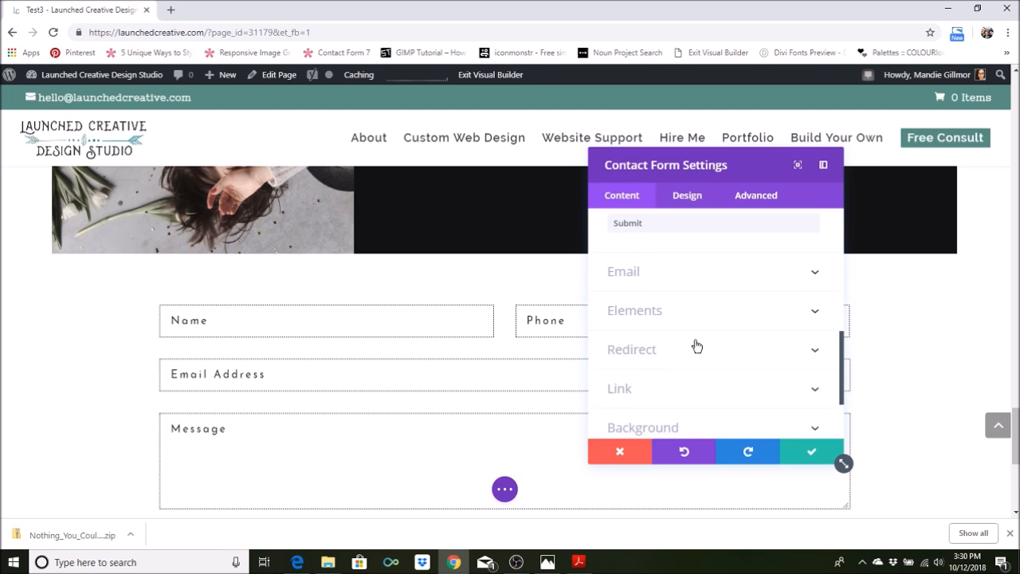
click(817, 279)
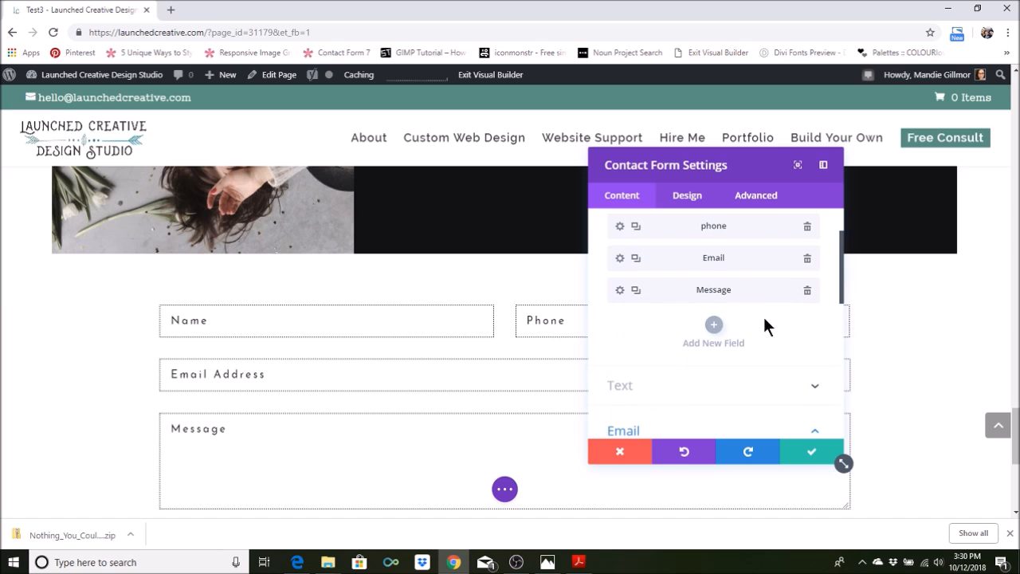
scroll(733, 342, down, 3)
scroll(710, 358, down, 1)
click(715, 339)
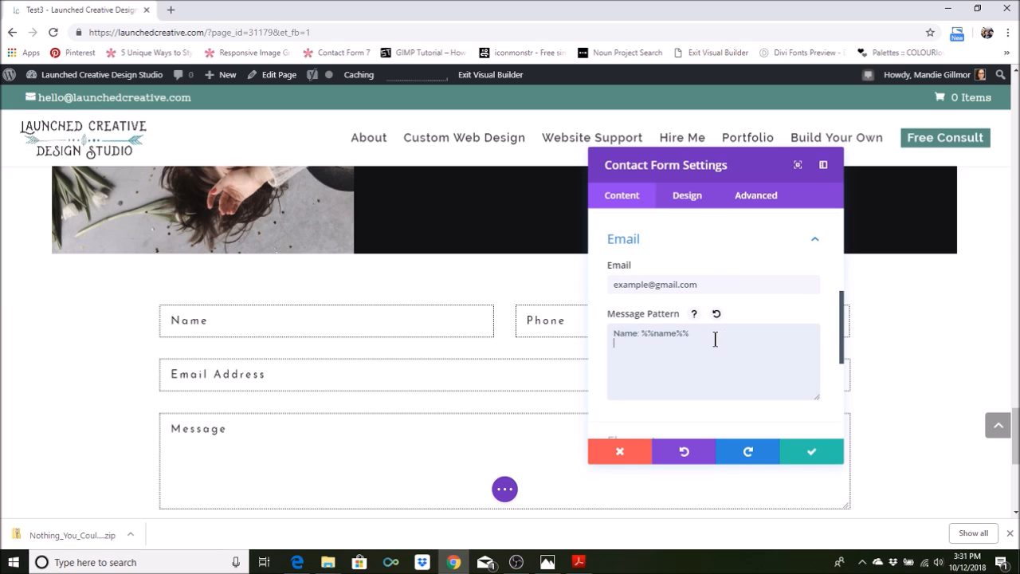
text(Phone: %%phone%%)
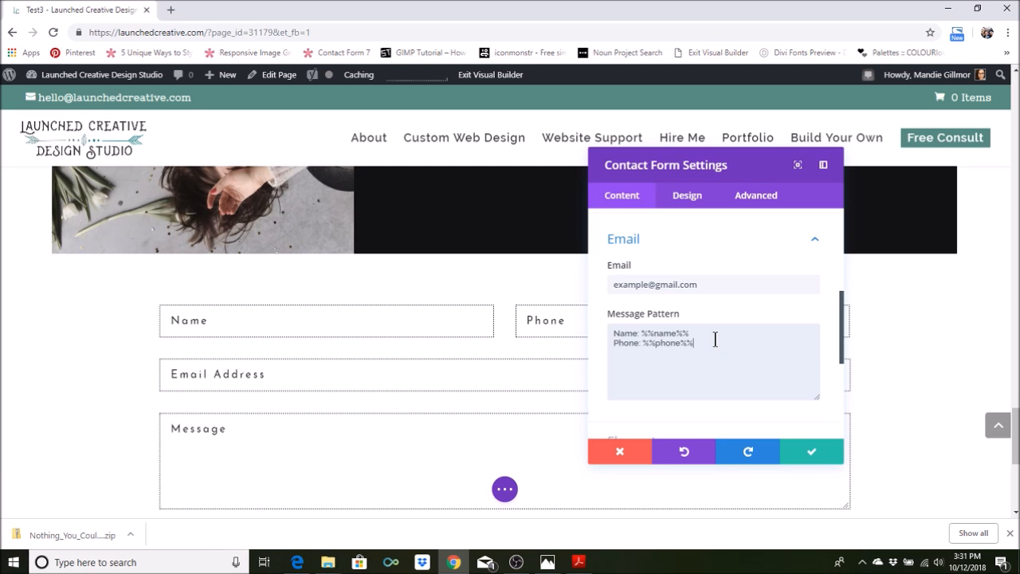
key(Return)
Check the Field ID of the form's Email field
scroll(715, 339, up, 5)
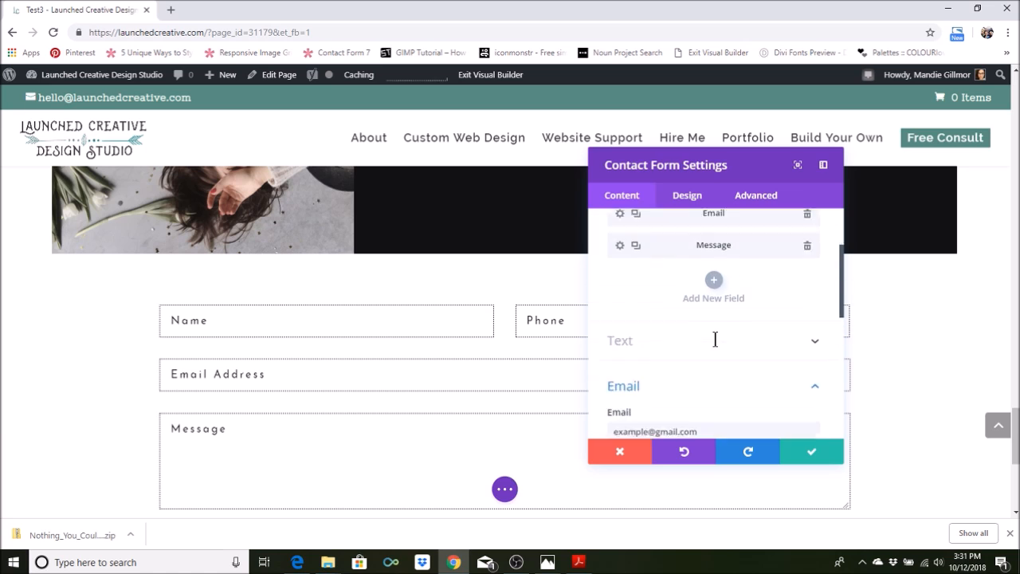
click(620, 323)
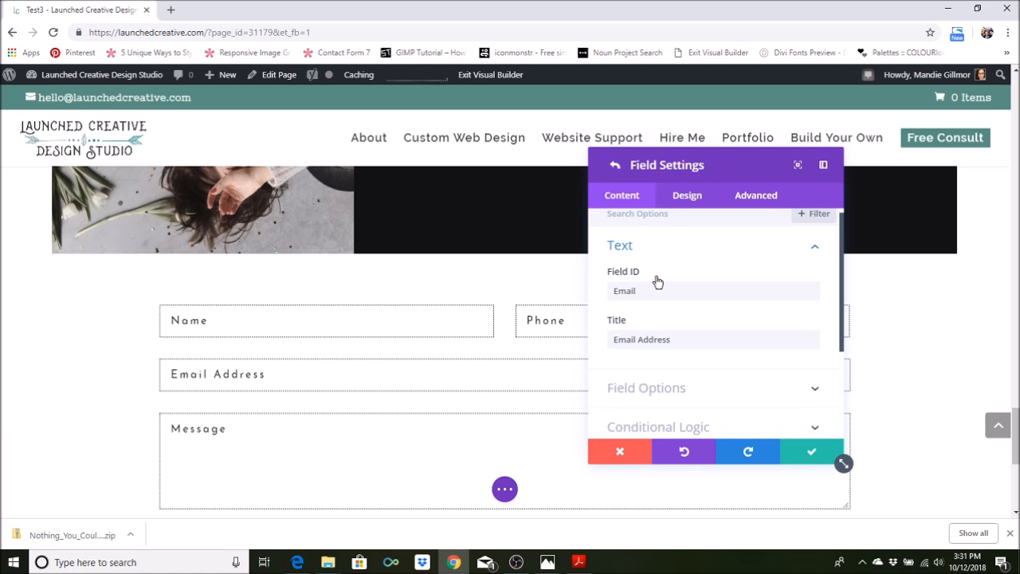
click(613, 165)
Add the line "Email: %%email%%" to the form's Message Pattern
scroll(687, 335, down, 10)
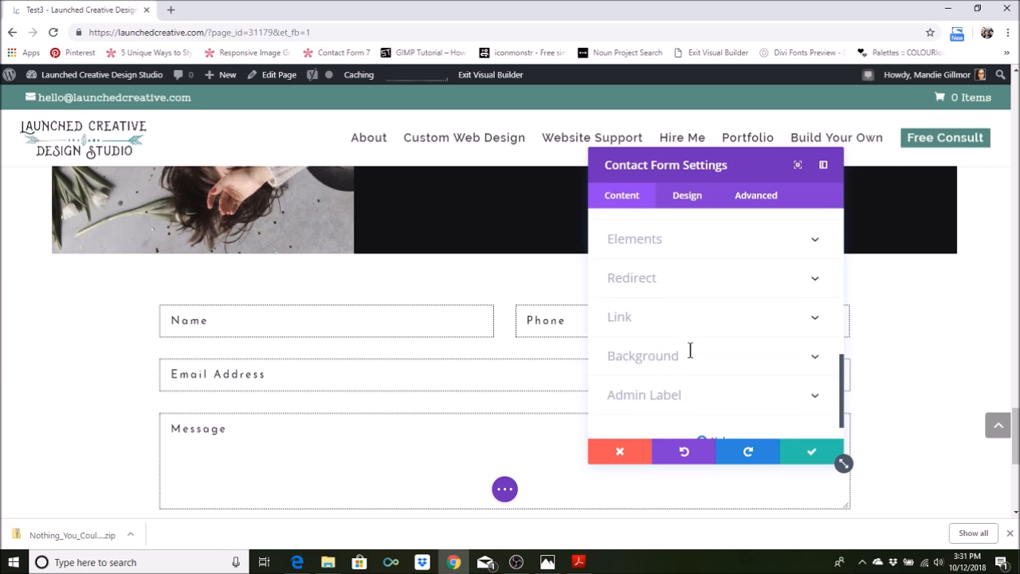
click(684, 241)
scroll(712, 359, up, 5)
scroll(711, 360, down, 2)
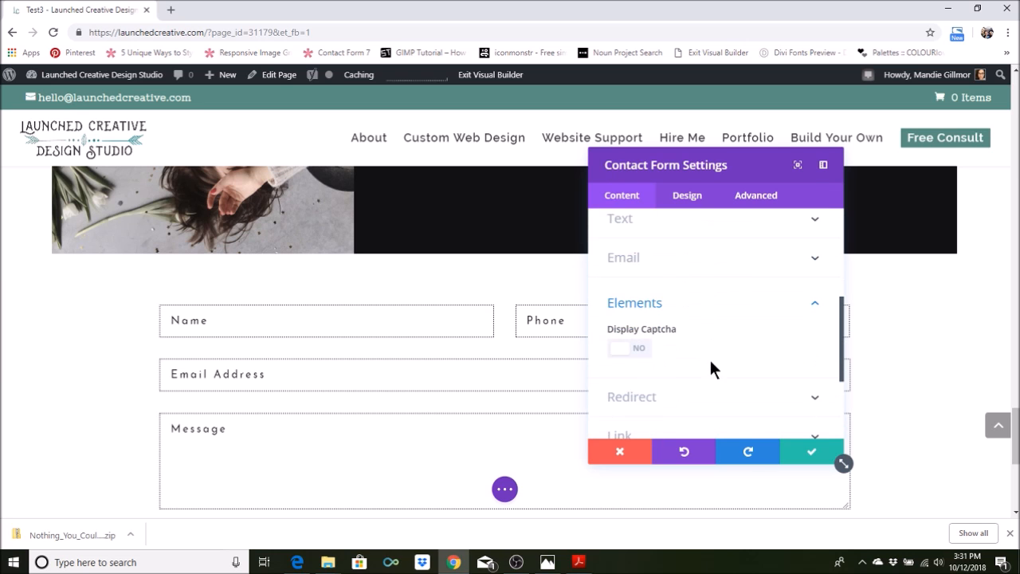
scroll(705, 360, up, 2)
scroll(698, 349, down, 2)
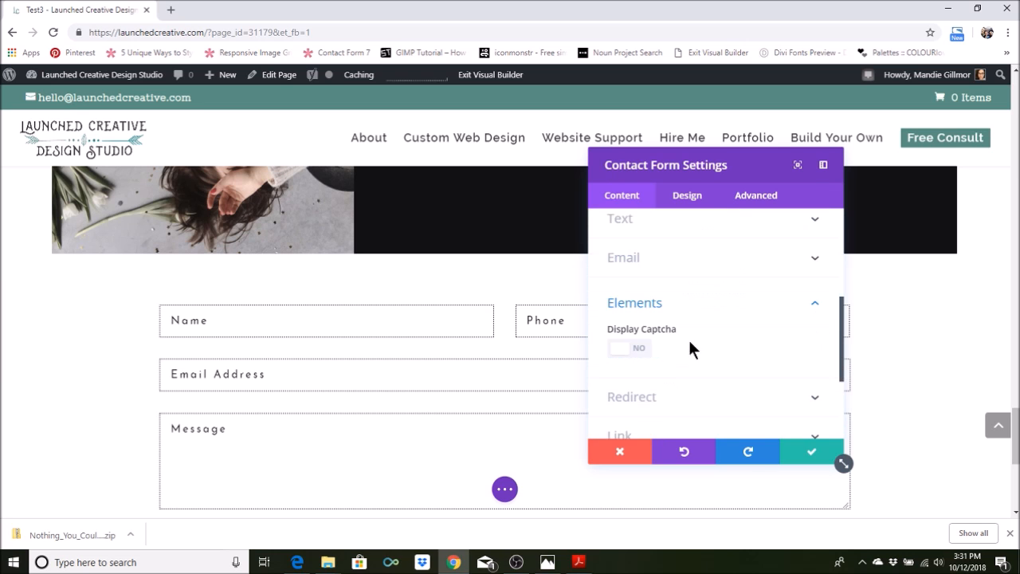
click(684, 264)
scroll(702, 337, up, 3)
scroll(702, 358, down, 5)
click(715, 290)
text(Email)
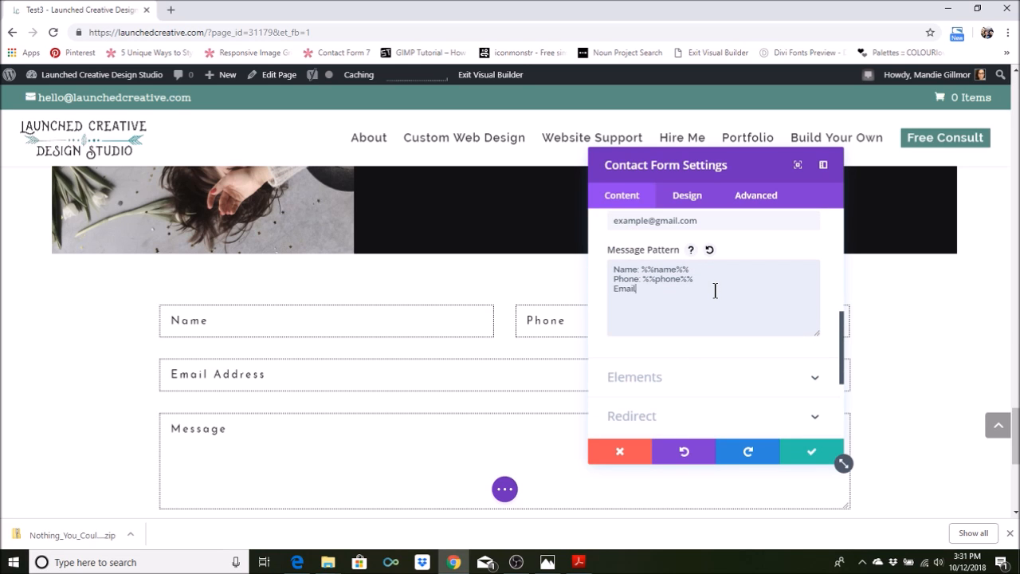
text(: %%email%%)
key(Return)
Add the line "Message: %%message%%" at the end of the form's Message Pattern
text(Mess)
text(ae)
text(ge)
text(: %%)
text(message)
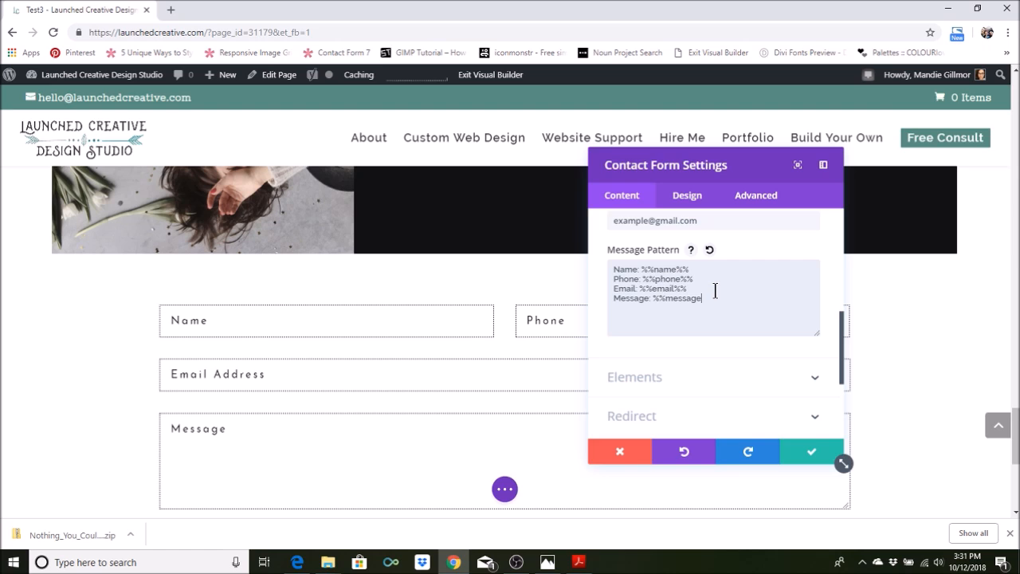
text(%%)
Turn on Display Captcha to preview it beside the submit button, and turn it off again
scroll(685, 364, down, 2)
click(809, 315)
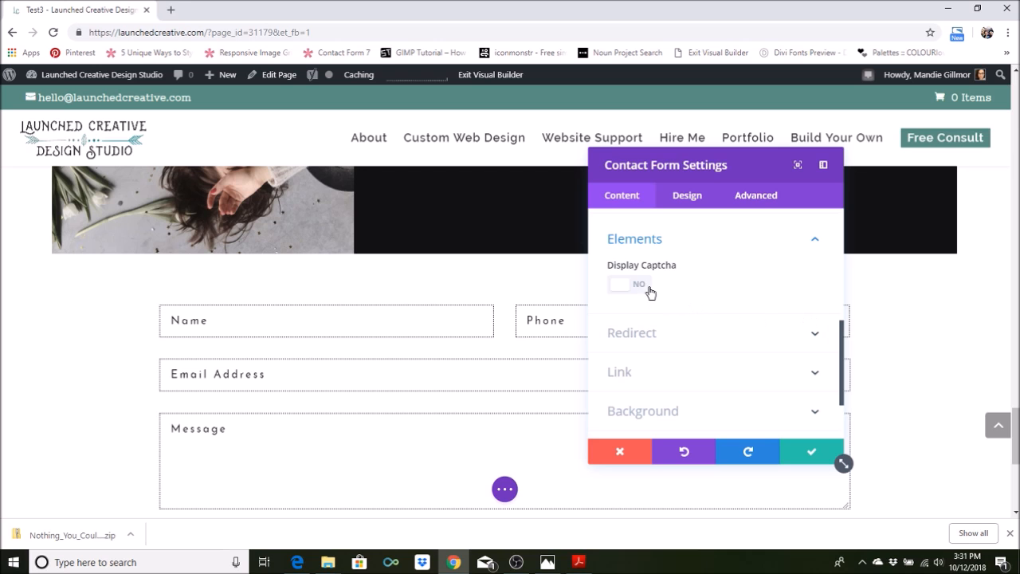
click(642, 287)
scroll(842, 502, down, 2)
drag(772, 162, 301, 184)
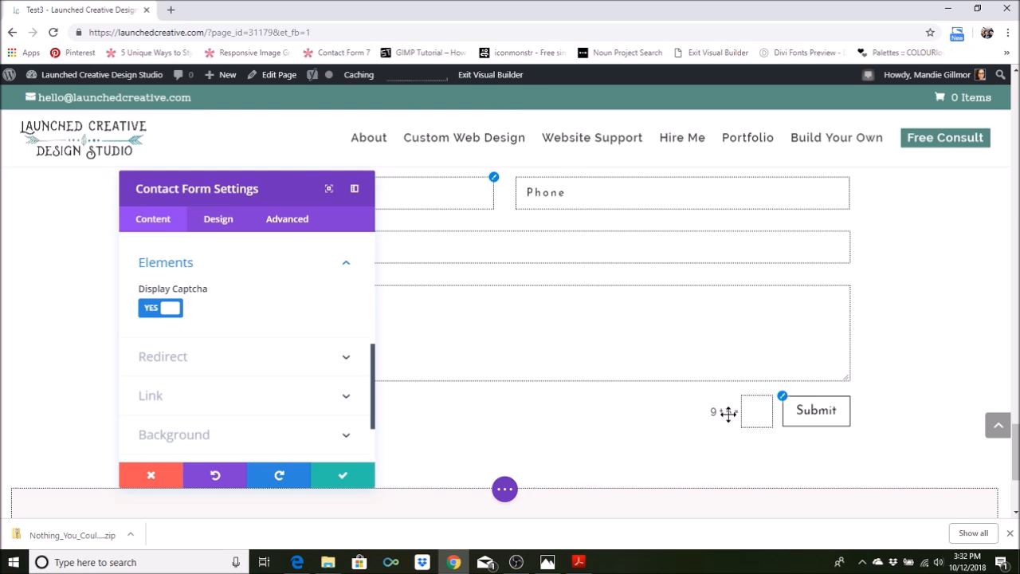
click(152, 319)
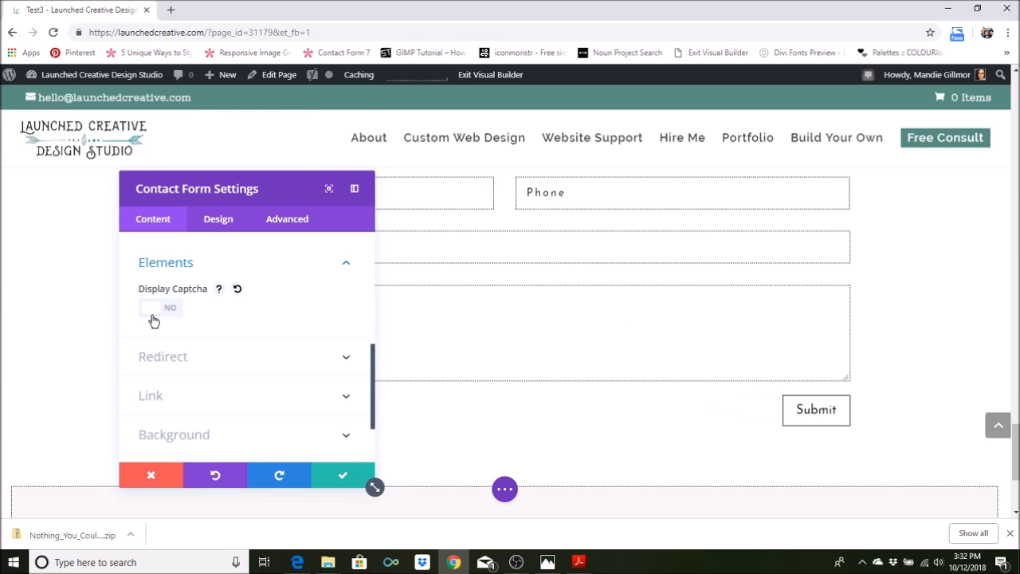
Look through the contact form's Redirect, Link and Background settings
scroll(219, 366, down, 2)
click(351, 297)
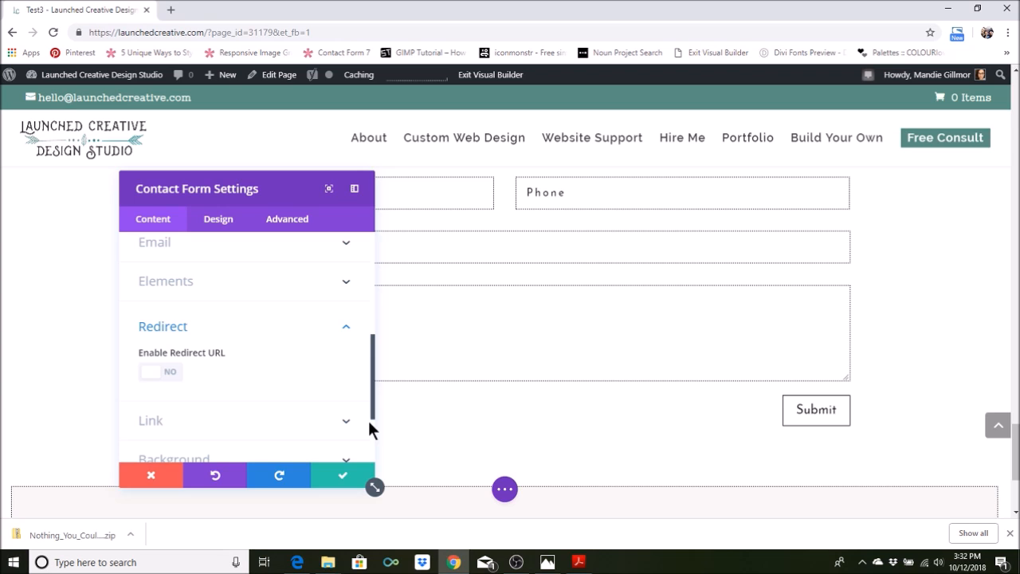
scroll(290, 388, down, 2)
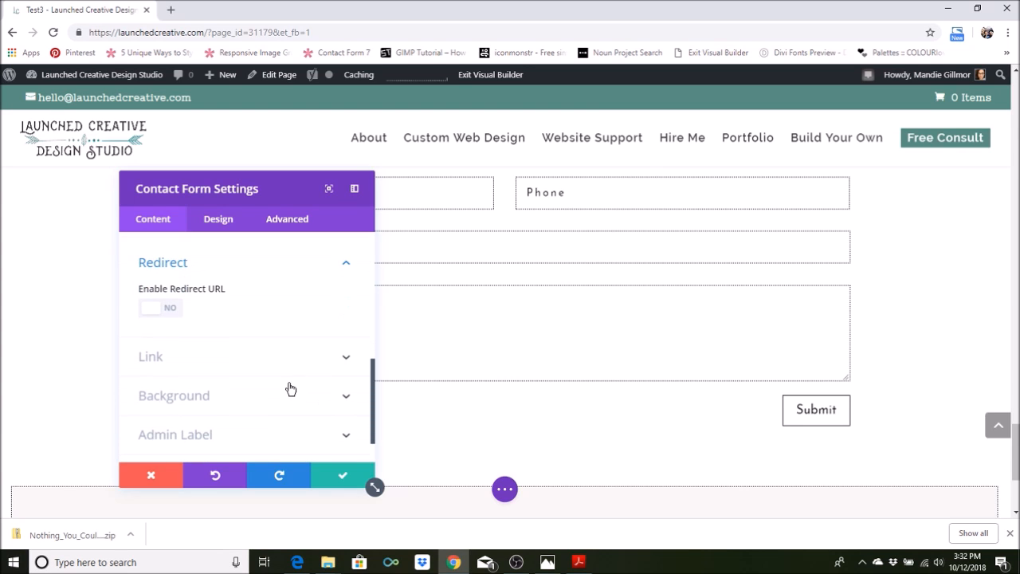
click(345, 365)
scroll(344, 367, down, 3)
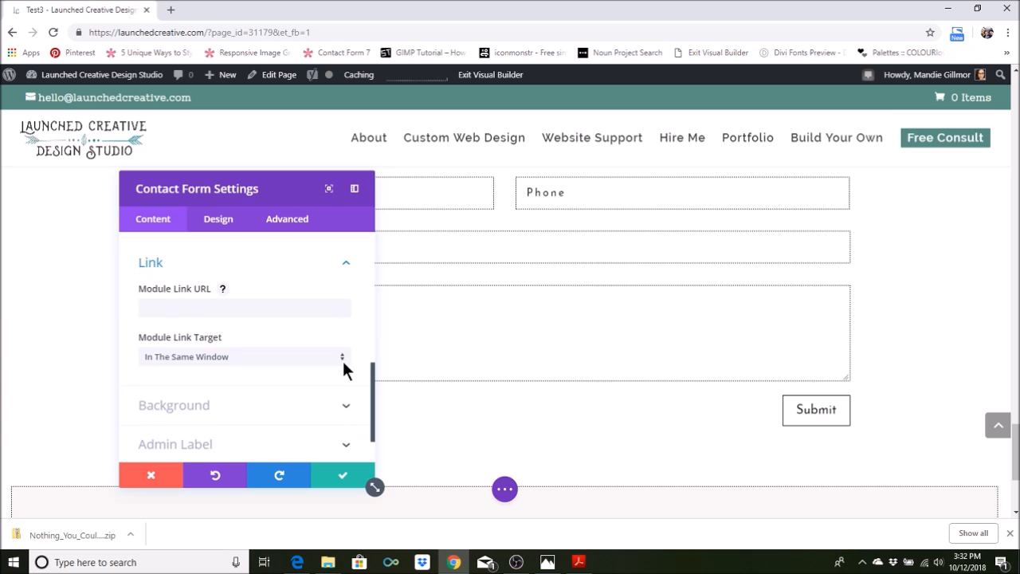
click(345, 350)
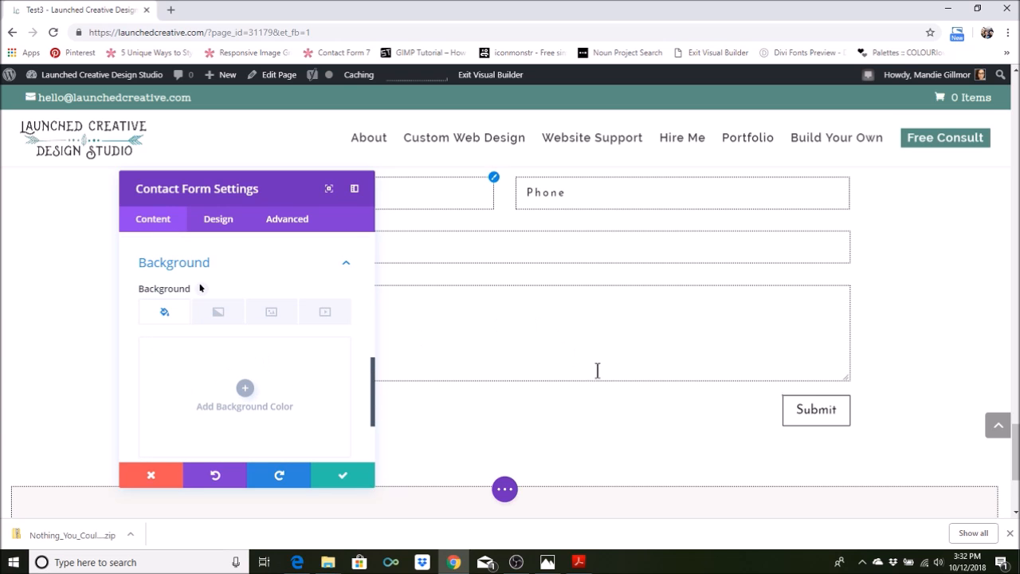
scroll(173, 353, up, 6)
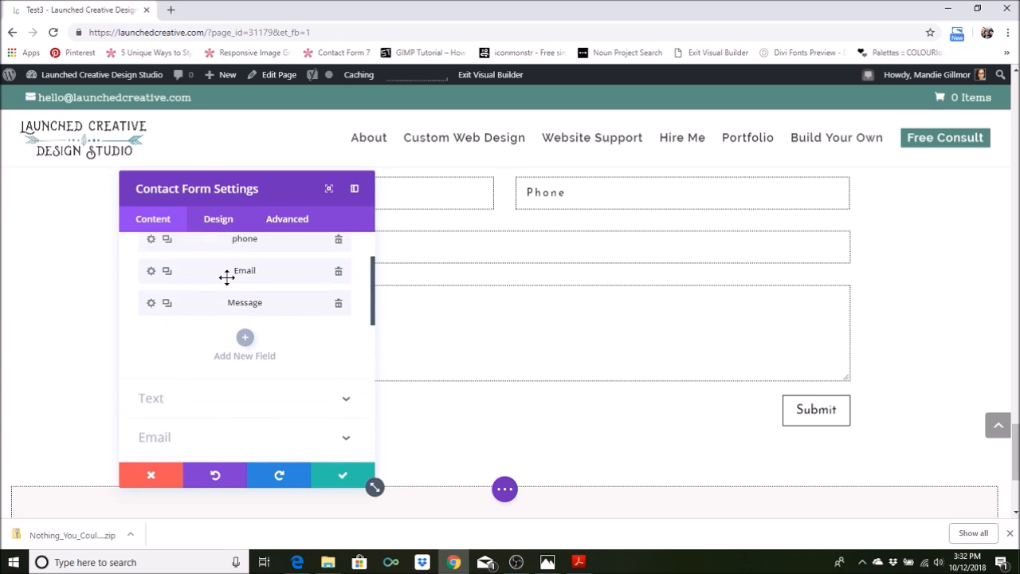
Open the contact form's design settings and move the settings window so the field labels are uncovered
click(233, 229)
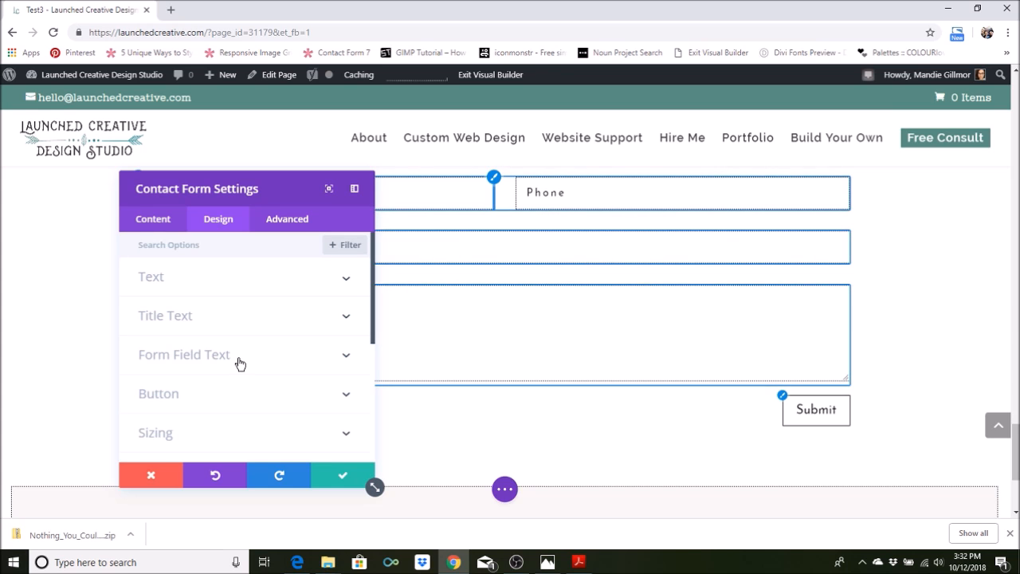
scroll(496, 345, up, 2)
drag(259, 196, 666, 268)
scroll(585, 311, down, 2)
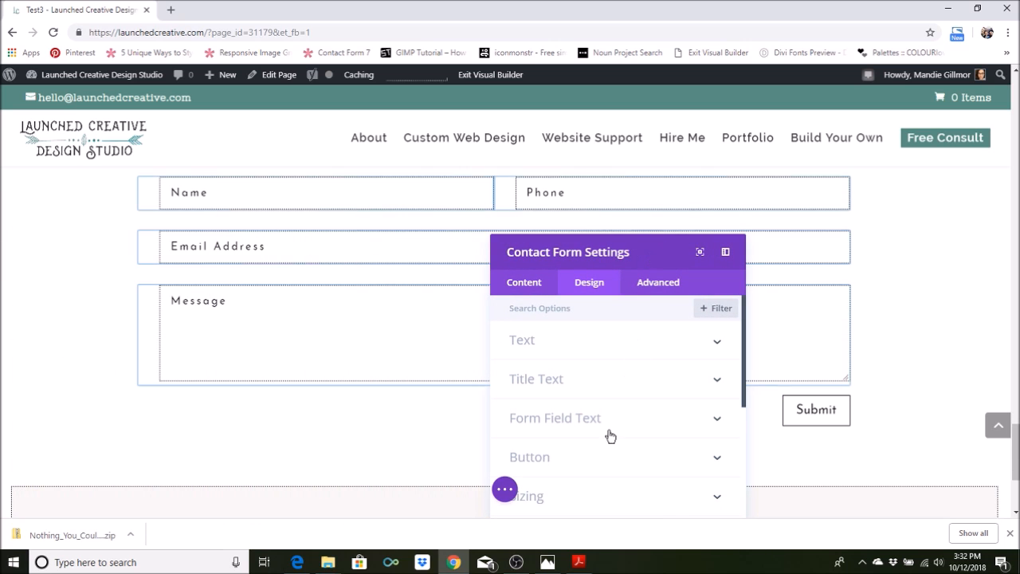
scroll(144, 295, up, 7)
scroll(216, 271, down, 4)
scroll(216, 271, down, 3)
scroll(303, 288, up, 1)
Set the form field font to Roboto in the Form Field Text settings
click(639, 426)
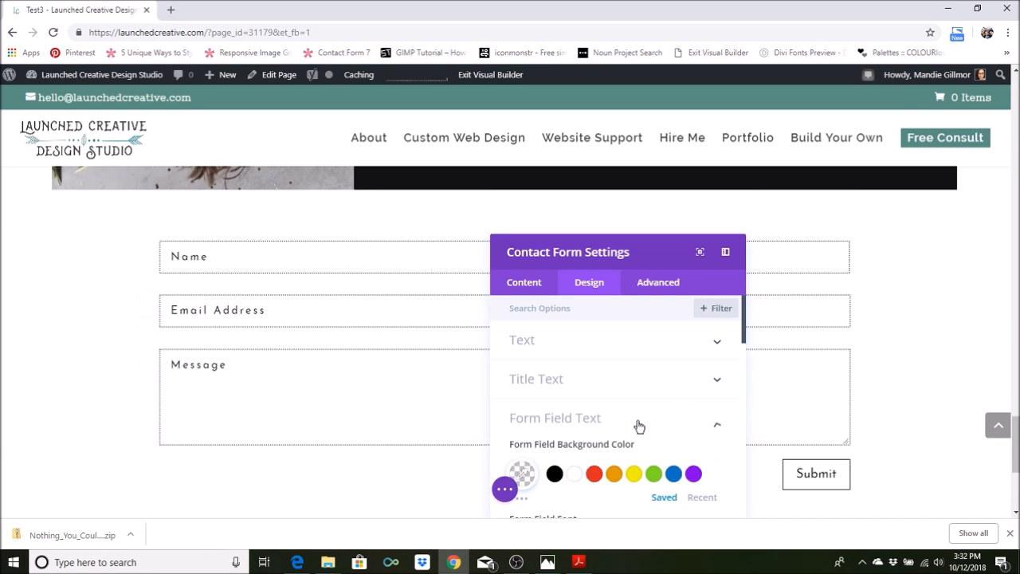
scroll(606, 369, down, 2)
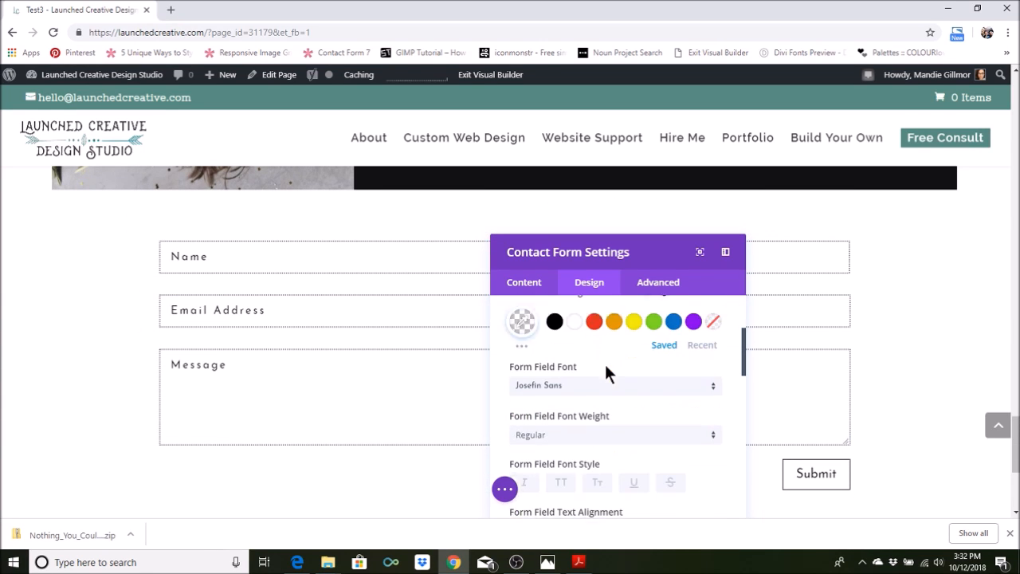
click(581, 375)
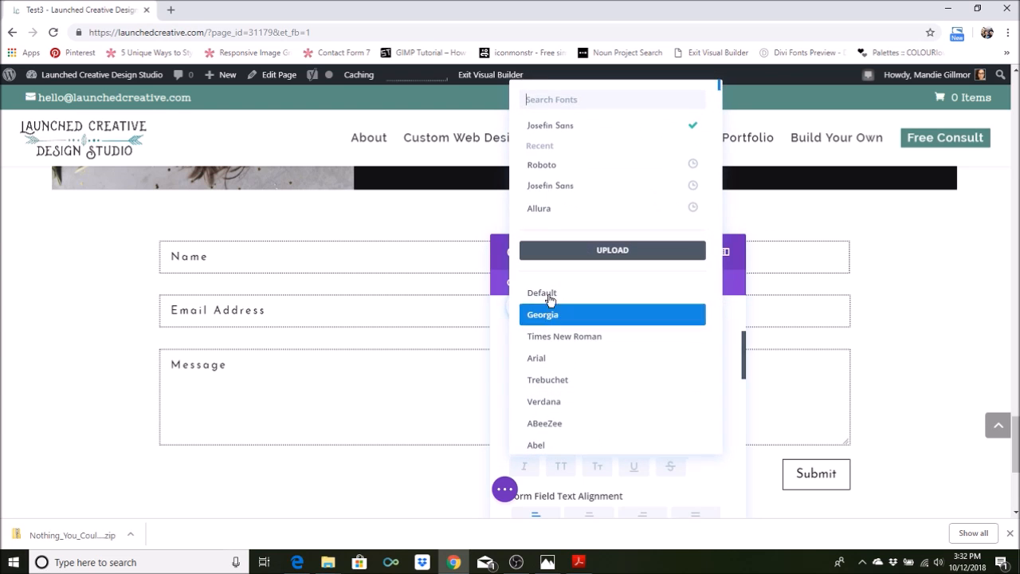
click(568, 168)
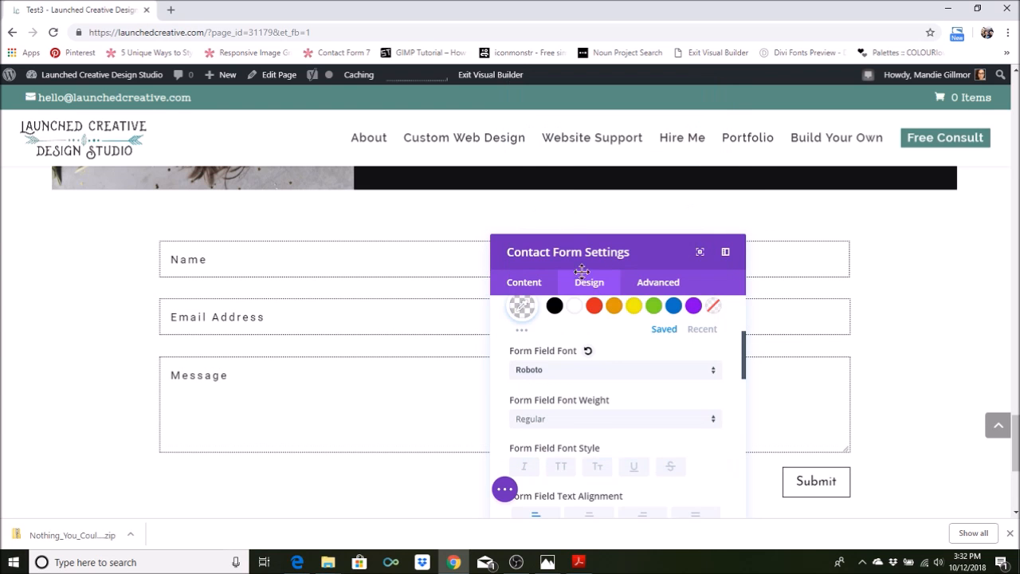
Set the form field font weight to Light and center the form field text
scroll(606, 420, down, 1)
click(591, 364)
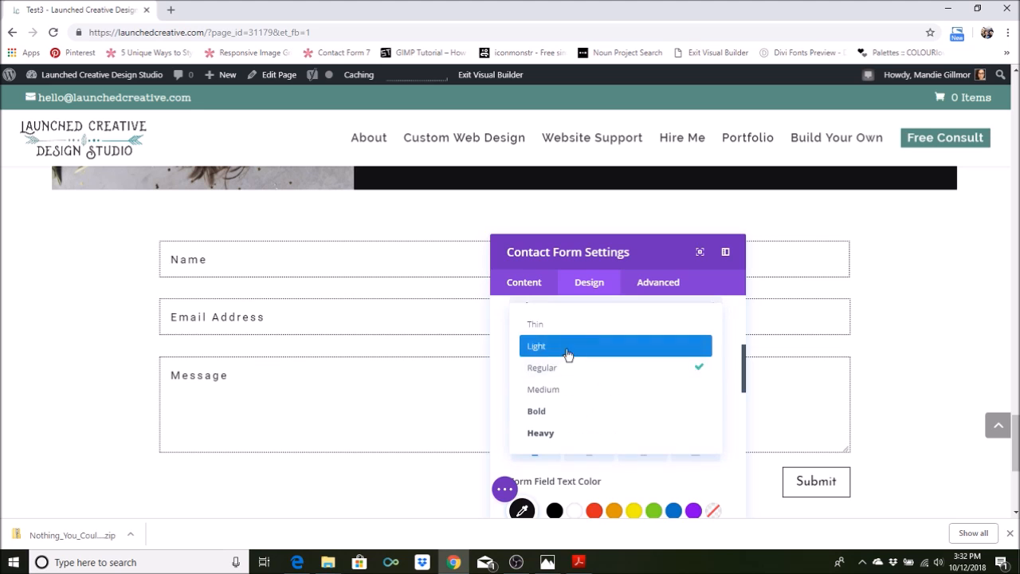
click(553, 351)
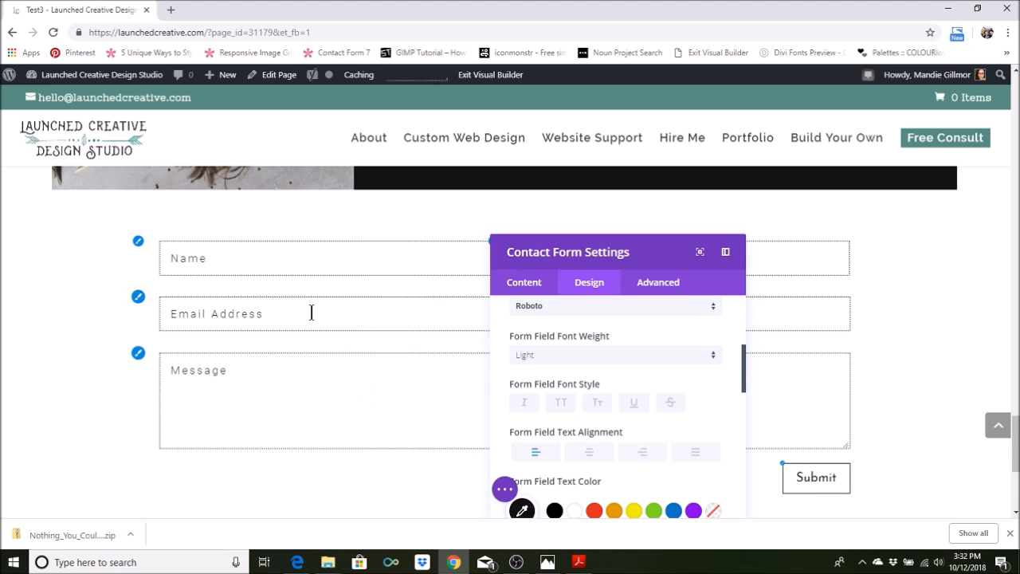
scroll(553, 391, down, 1)
click(592, 390)
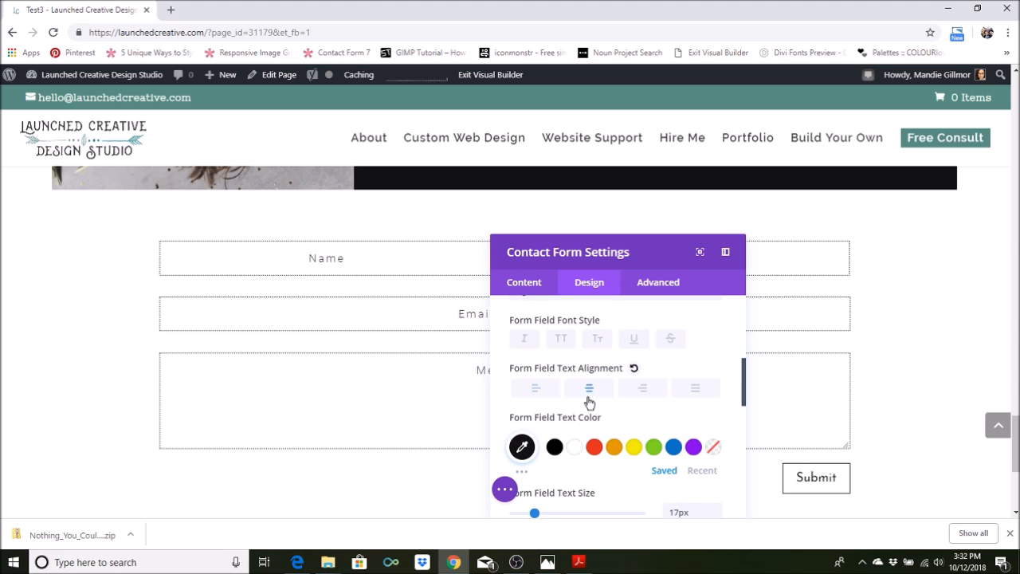
Left-align the form field text and move the settings window away so the Submit button is in clear view
click(533, 391)
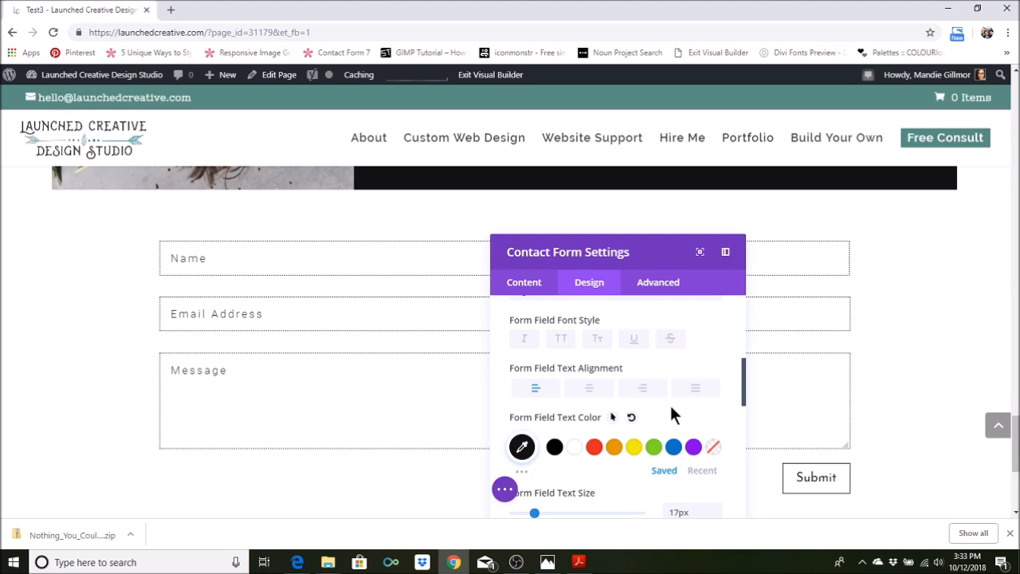
scroll(668, 414, down, 3)
scroll(601, 352, down, 2)
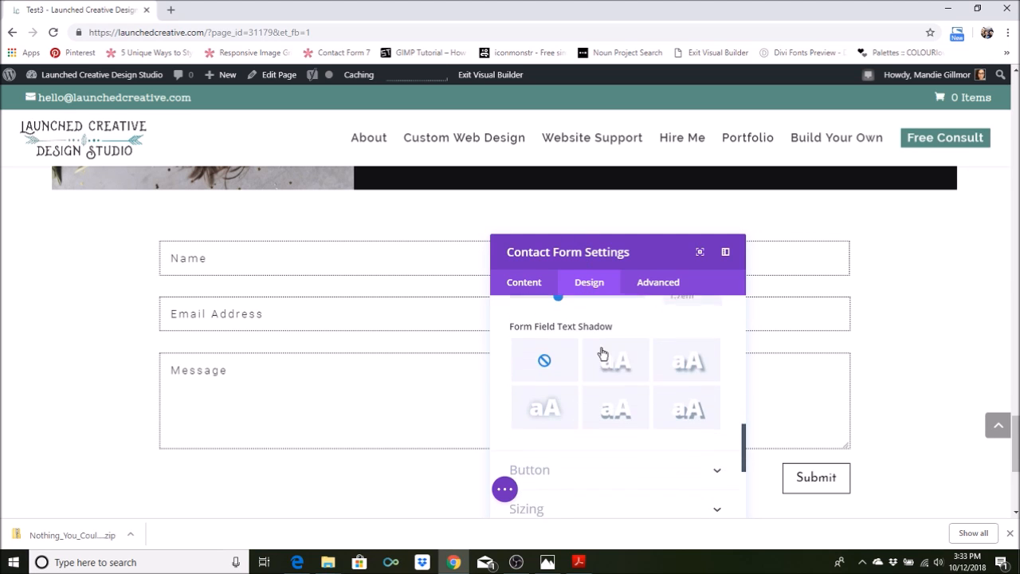
scroll(847, 314, down, 2)
drag(587, 249, 368, 116)
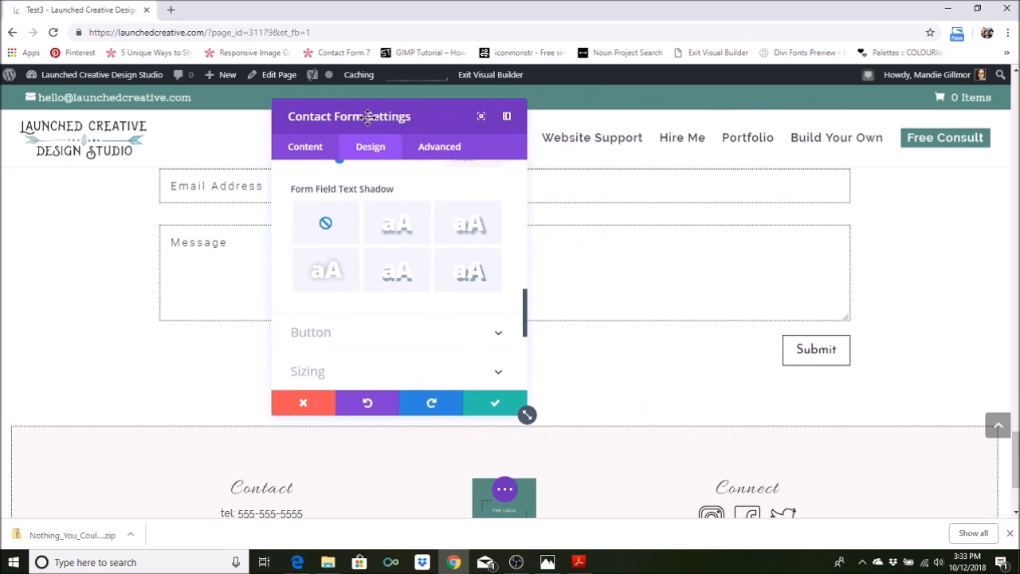
Set the button background color to #363635, checking the Carbon hex code in the brand board PDF in Adobe Acrobat Reader
click(498, 333)
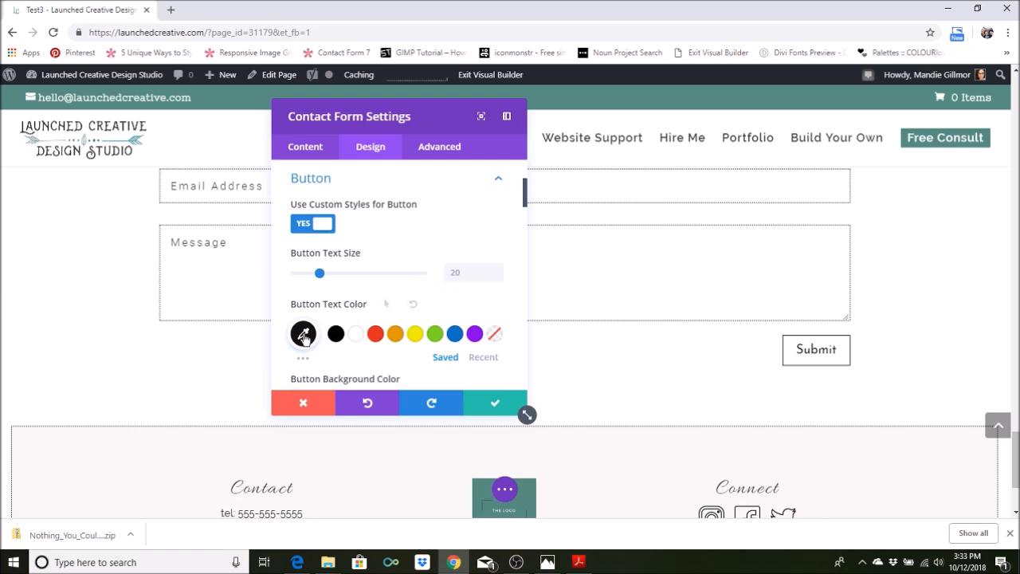
scroll(420, 294, down, 1)
scroll(343, 346, down, 1)
click(343, 346)
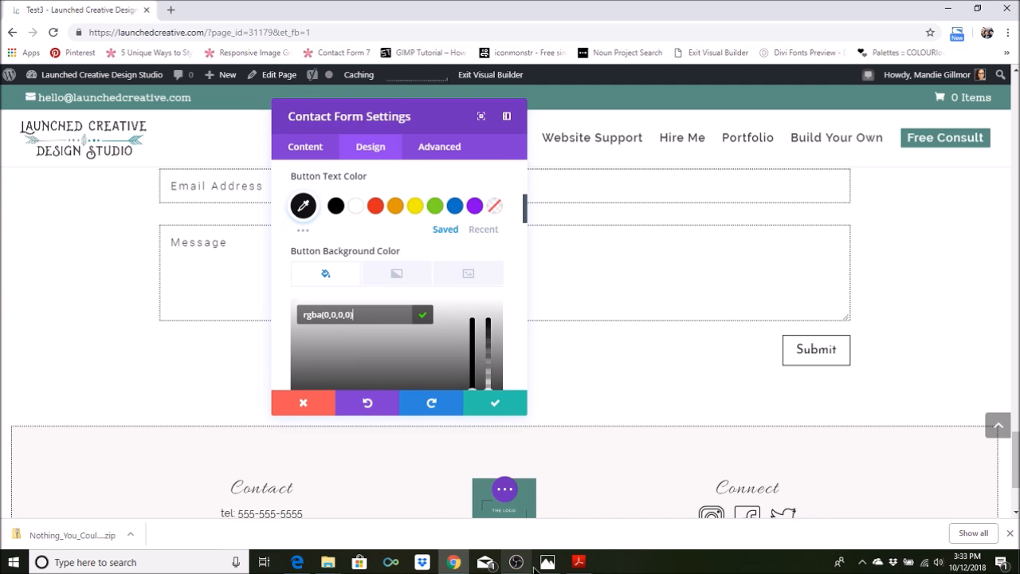
click(580, 563)
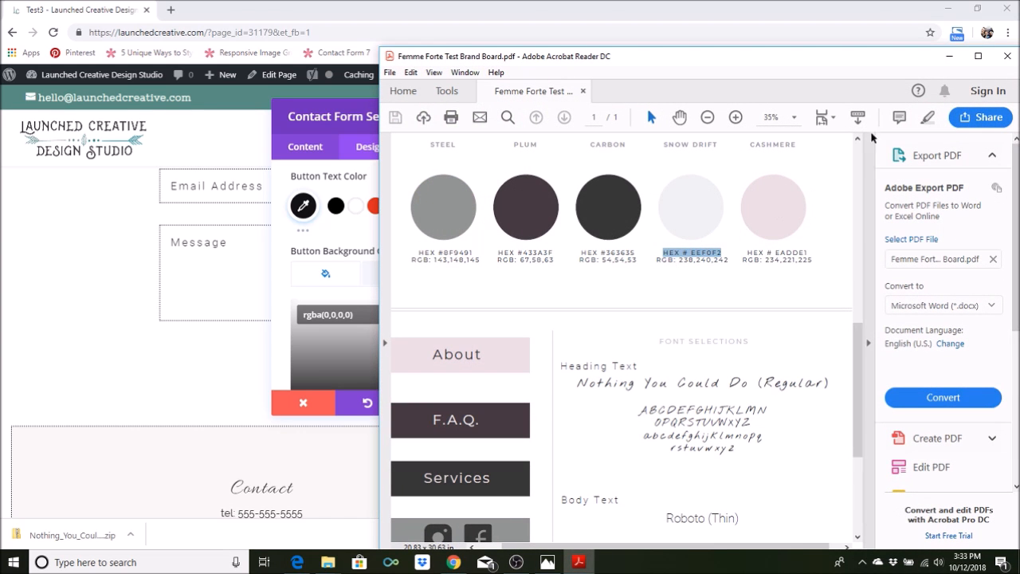
click(948, 56)
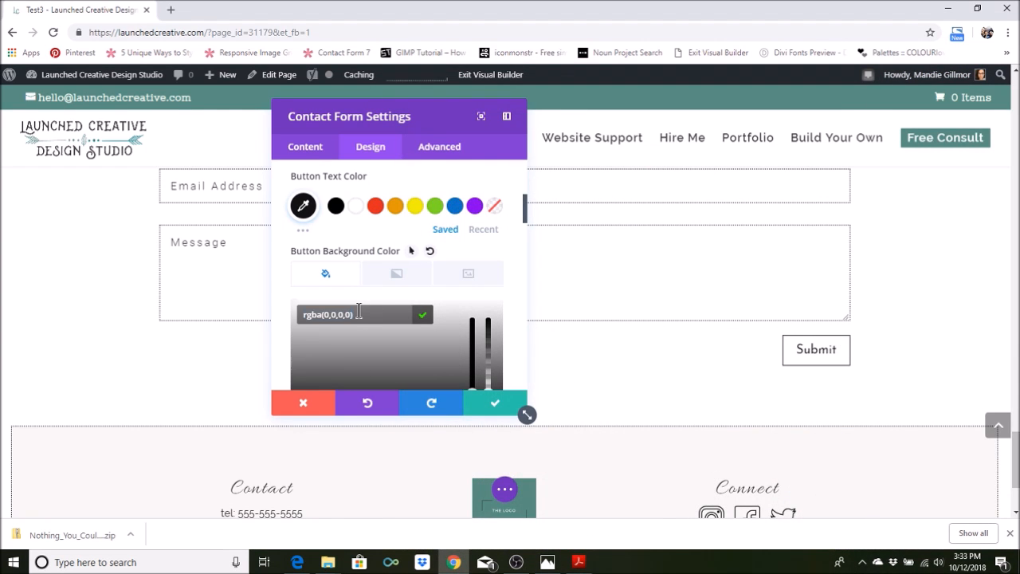
text(363635)
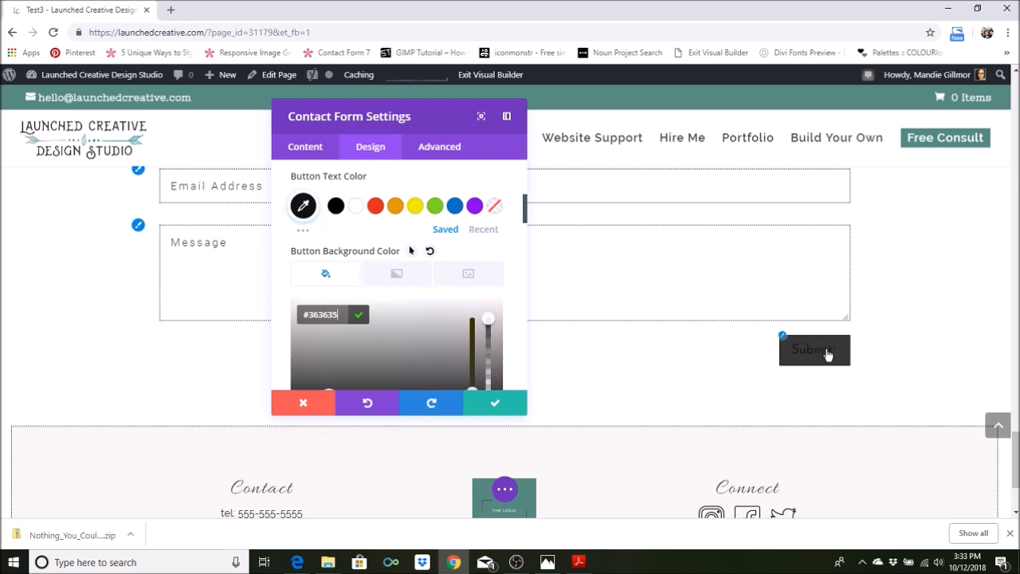
Set the button text color to #eef0f2, checking the Snow Drift hex code in the brand board PDF in Adobe Acrobat Reader
scroll(382, 270, up, 1)
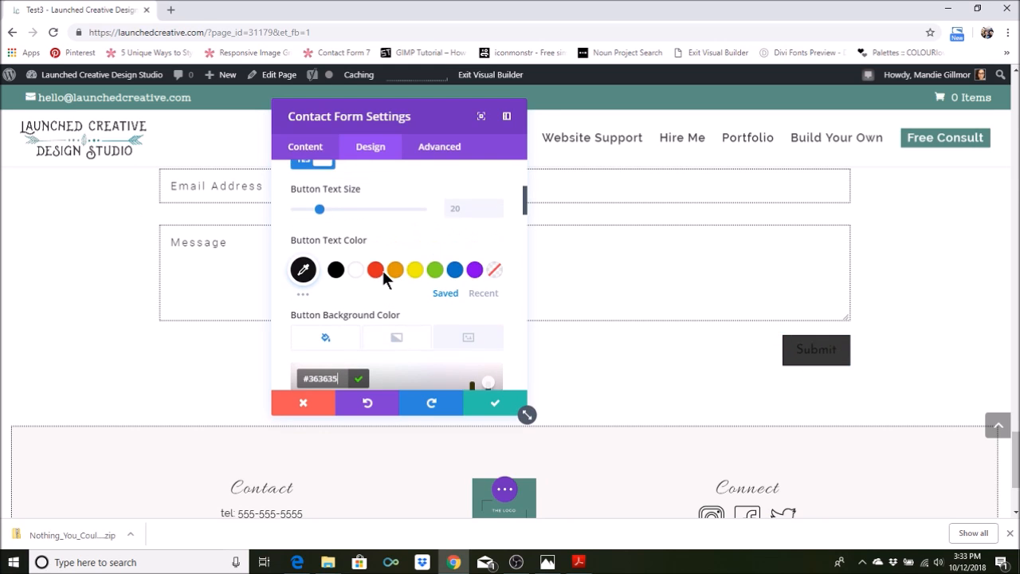
click(312, 275)
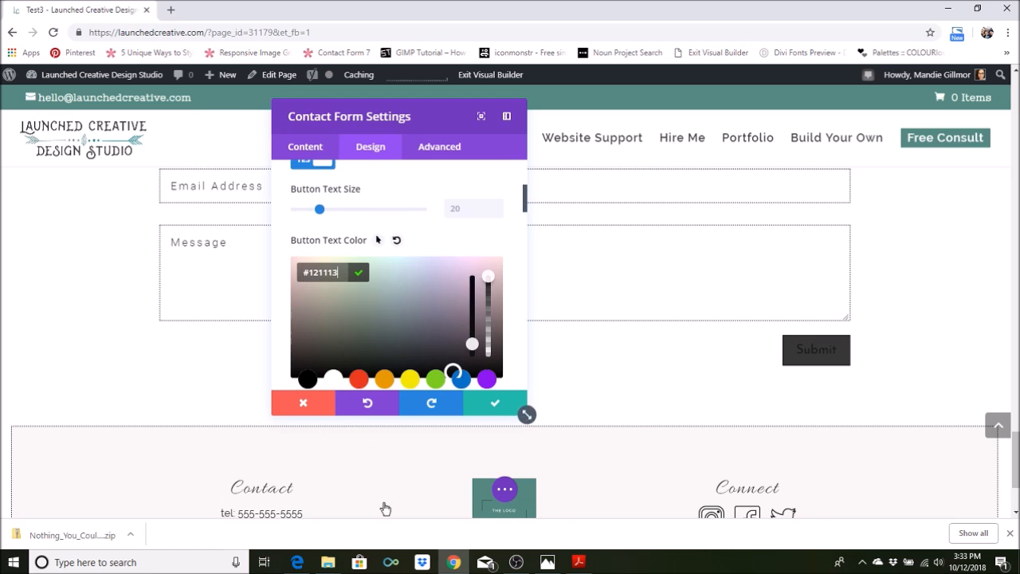
click(578, 561)
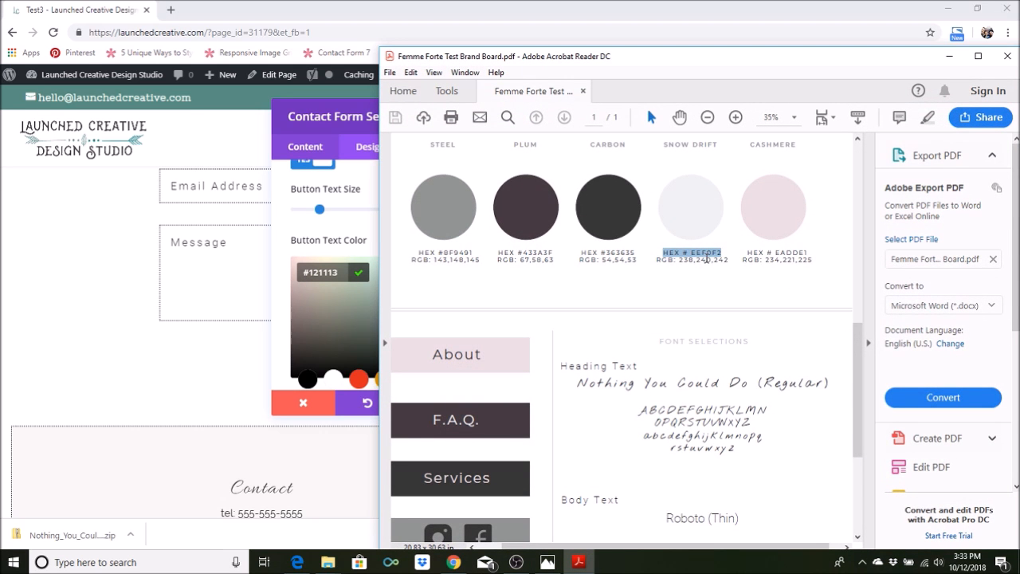
click(948, 56)
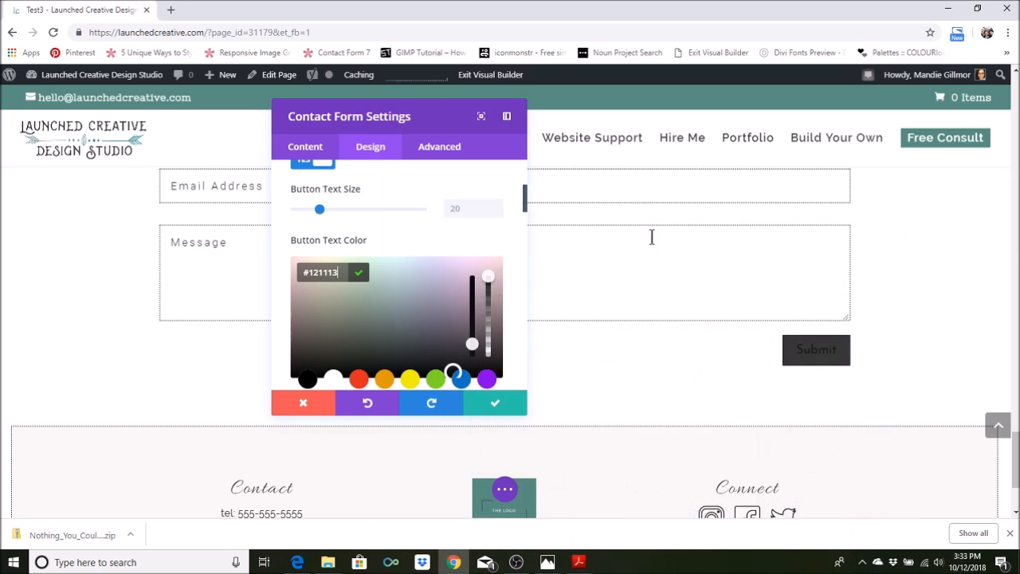
key(BackSpace)
key(BackSpace)
key(BackSpace)
key(BackSpace)
key(BackSpace)
text(eef0f2)
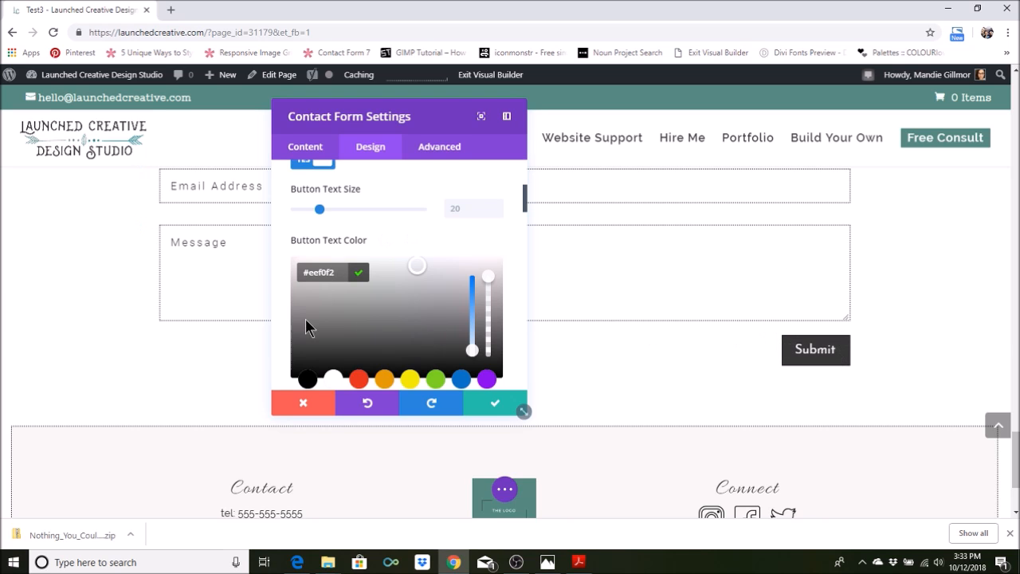
Set the button border width to 2px and, after trying rounded corners, the border radius to 0px
scroll(359, 318, down, 3)
scroll(356, 345, down, 5)
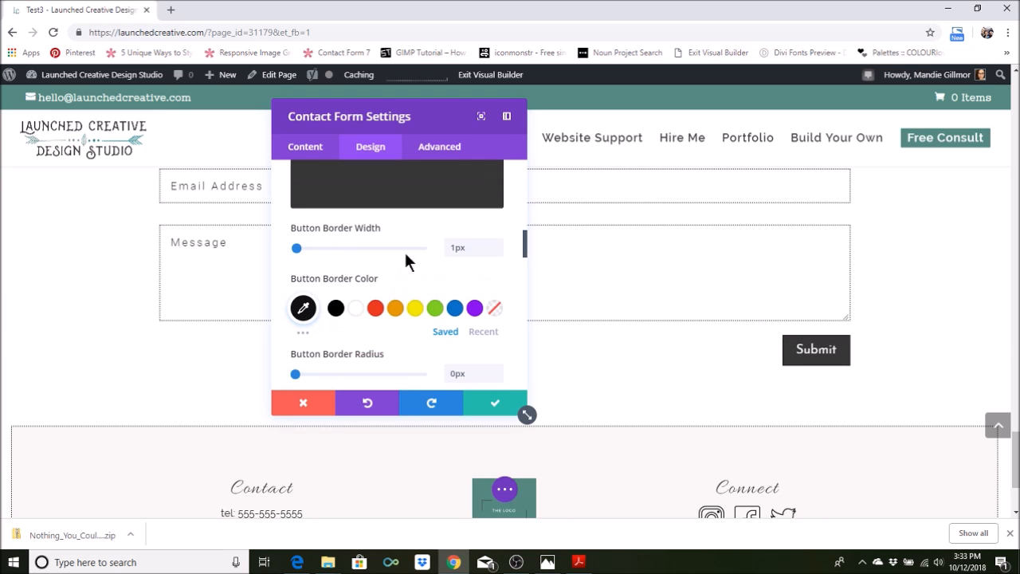
mouse_move(302, 248)
mouse_down()
mouse_move(284, 249)
mouse_move(298, 248)
mouse_up()
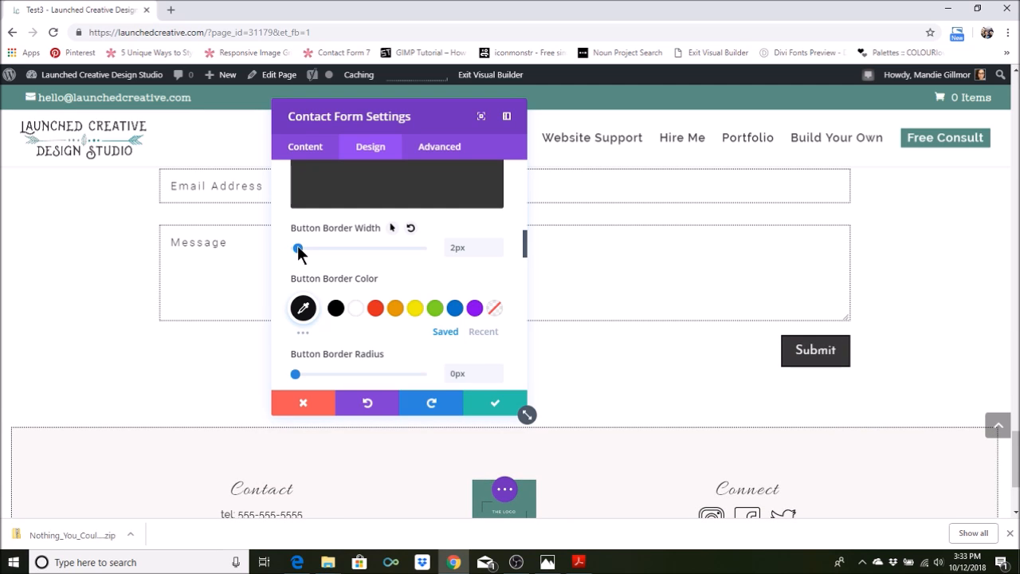
click(303, 311)
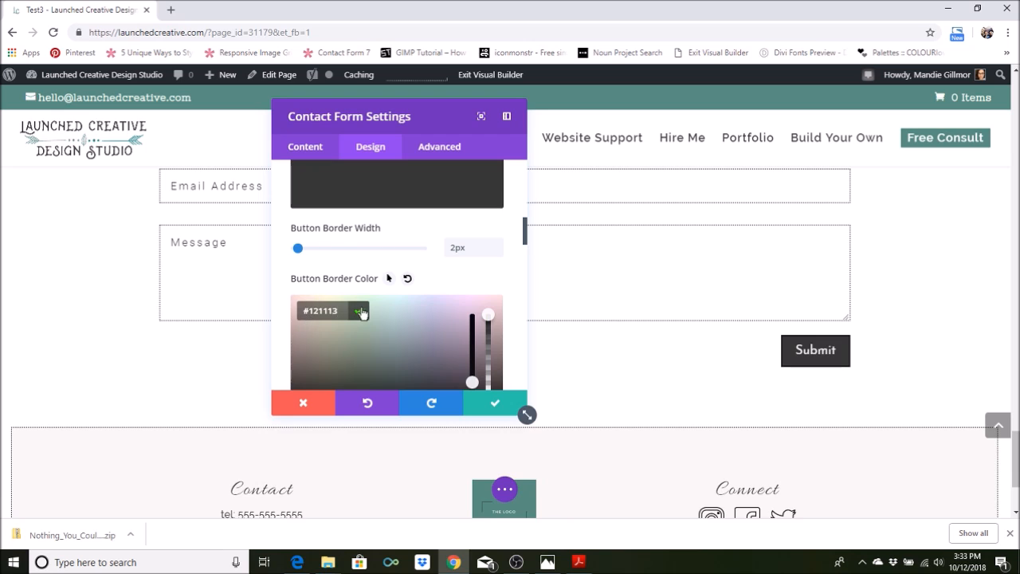
scroll(371, 331, down, 3)
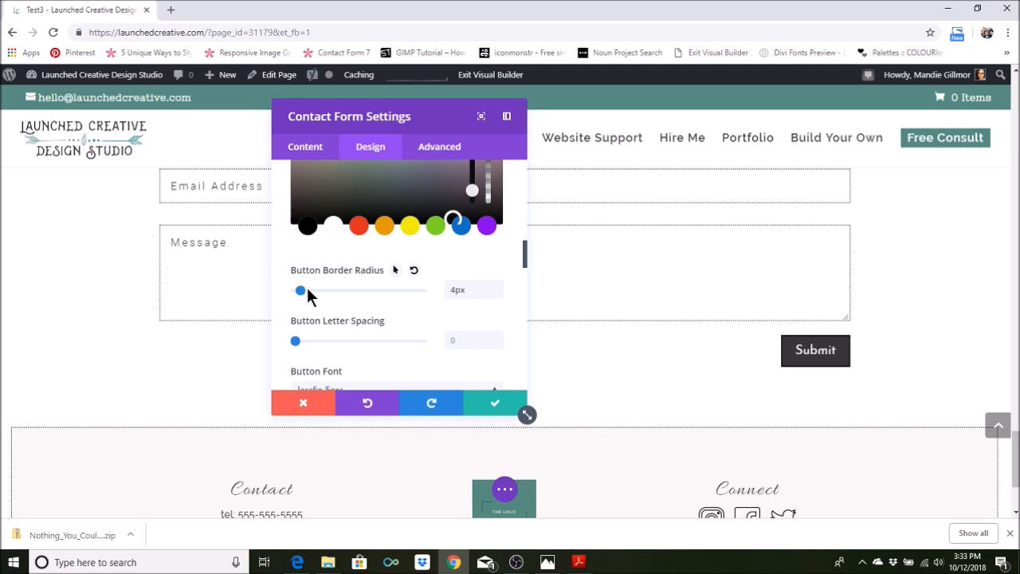
drag(319, 288, 291, 289)
Set the button font to Roboto with the Light font weight
scroll(297, 345, down, 1)
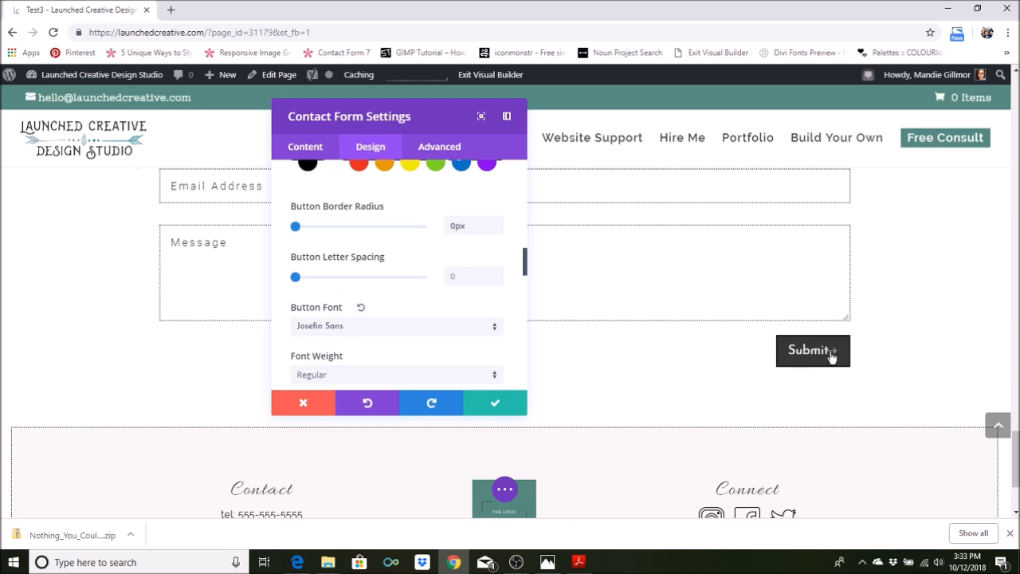
click(366, 325)
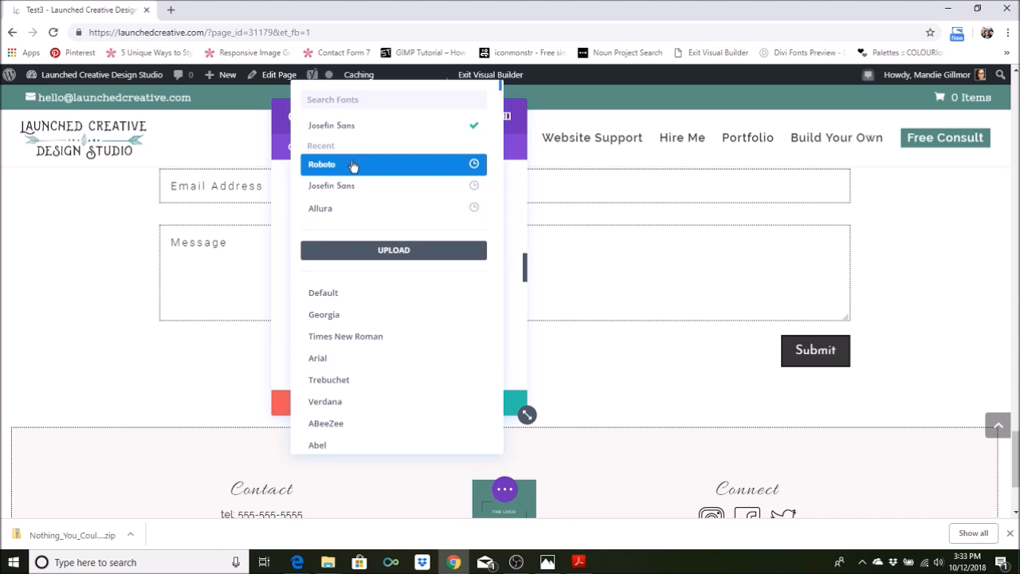
click(352, 165)
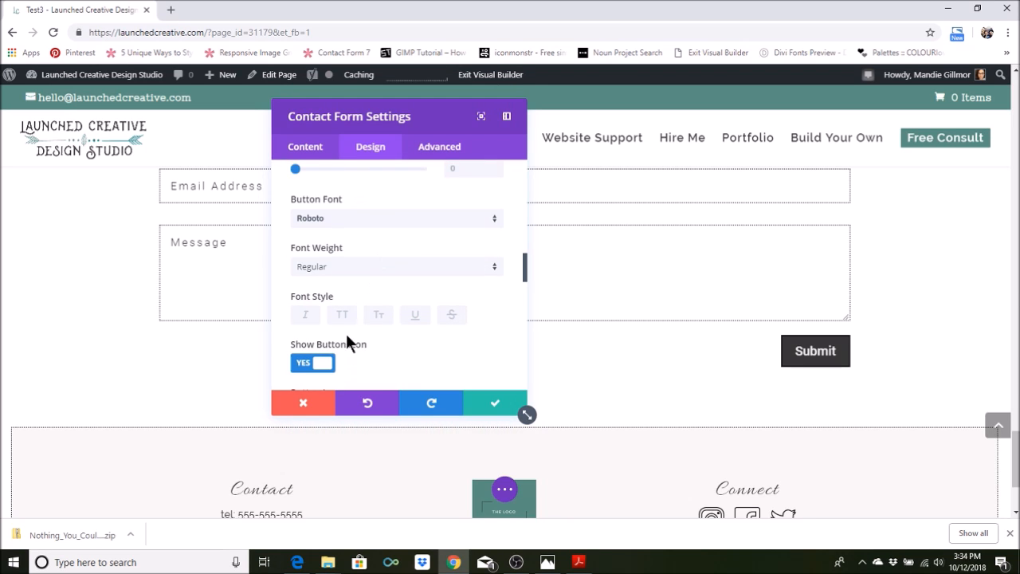
scroll(347, 335, down, 1)
click(349, 212)
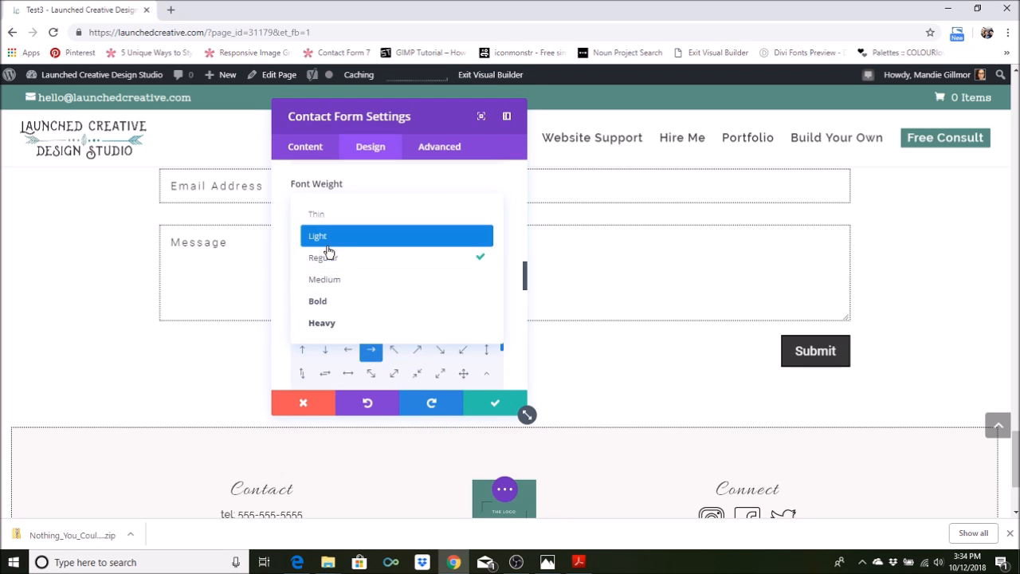
click(327, 238)
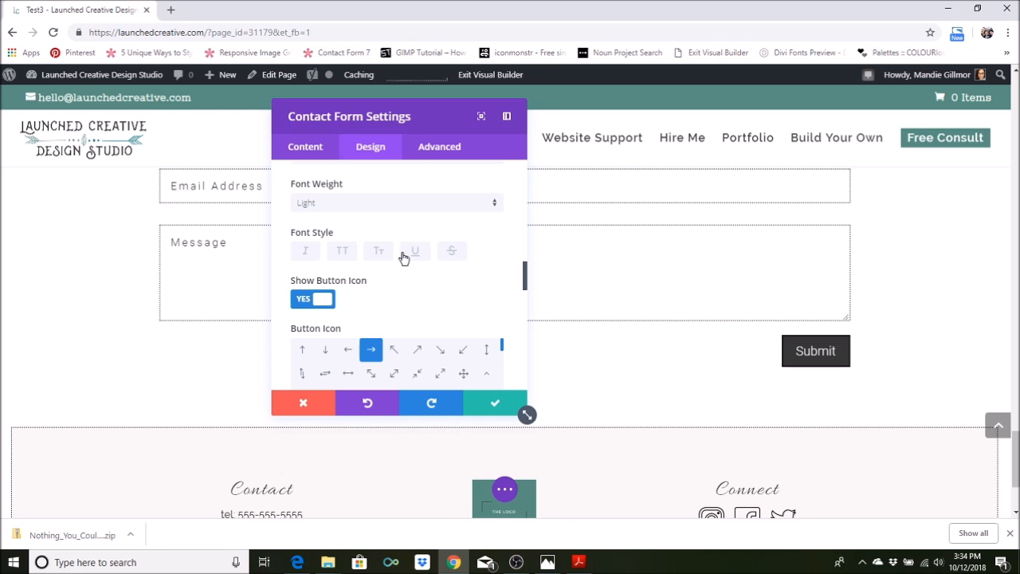
Save the contact form settings after looking at the button icon options, and save the page as a draft
scroll(427, 323, down, 1)
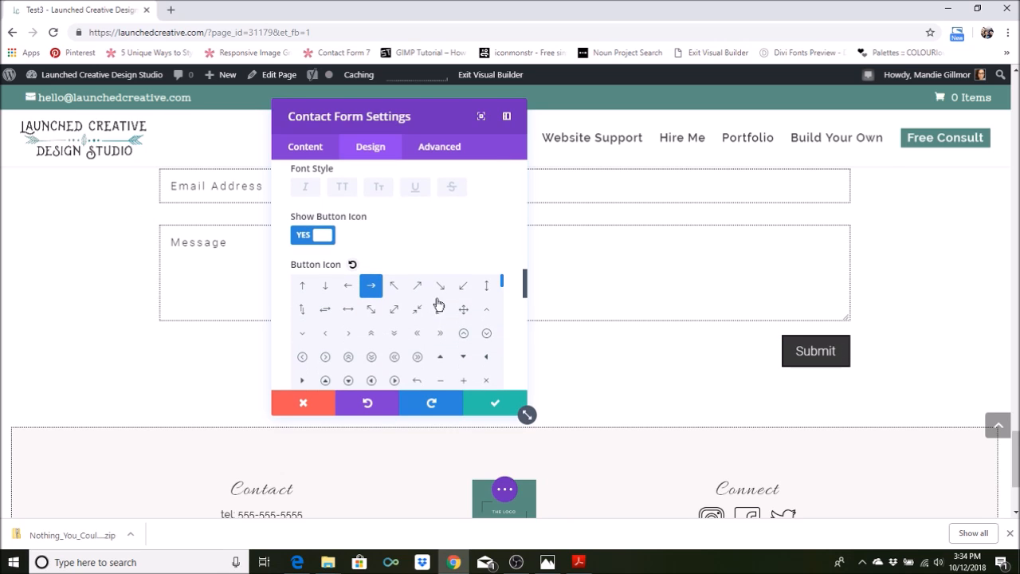
click(496, 404)
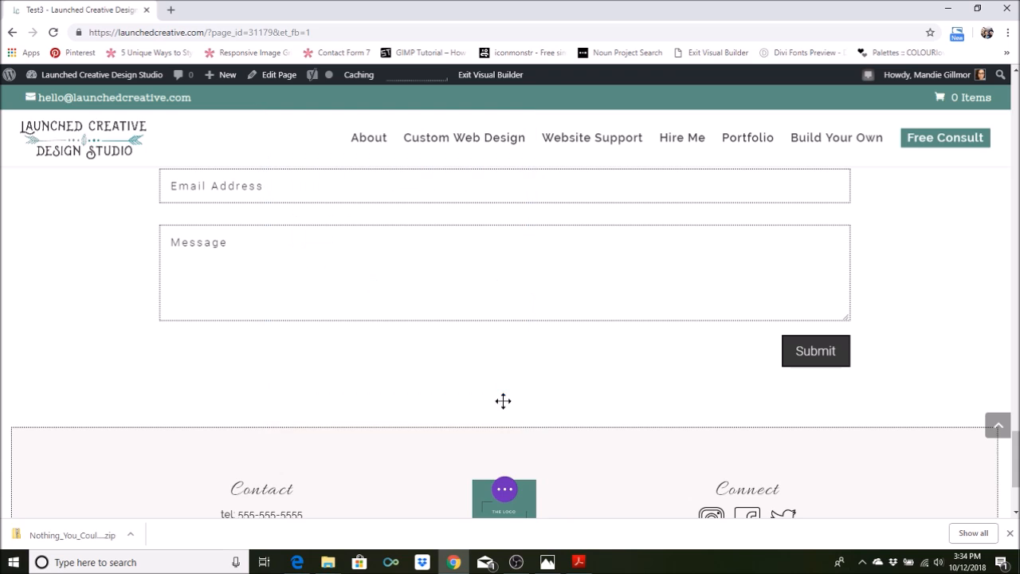
click(503, 490)
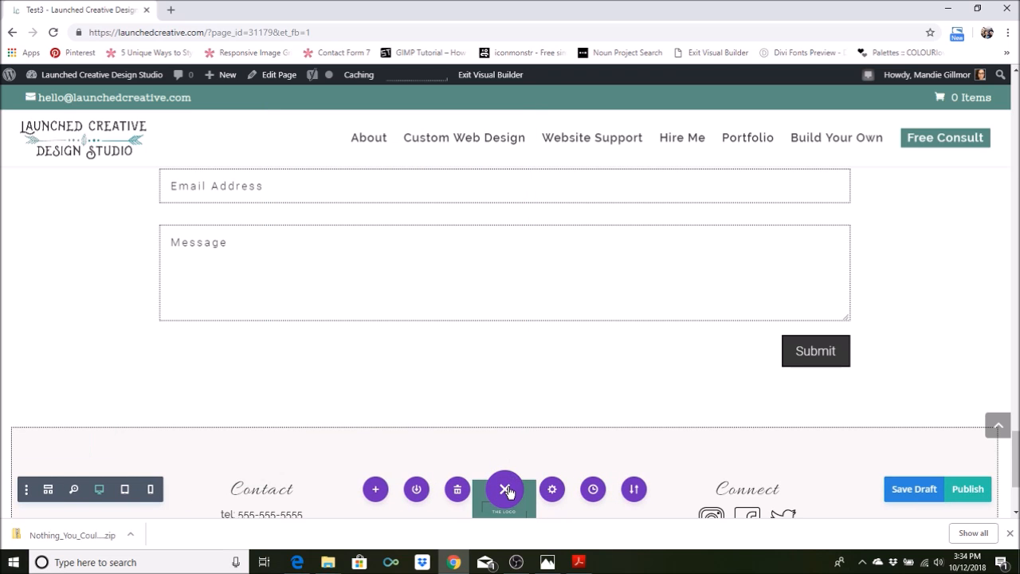
click(921, 489)
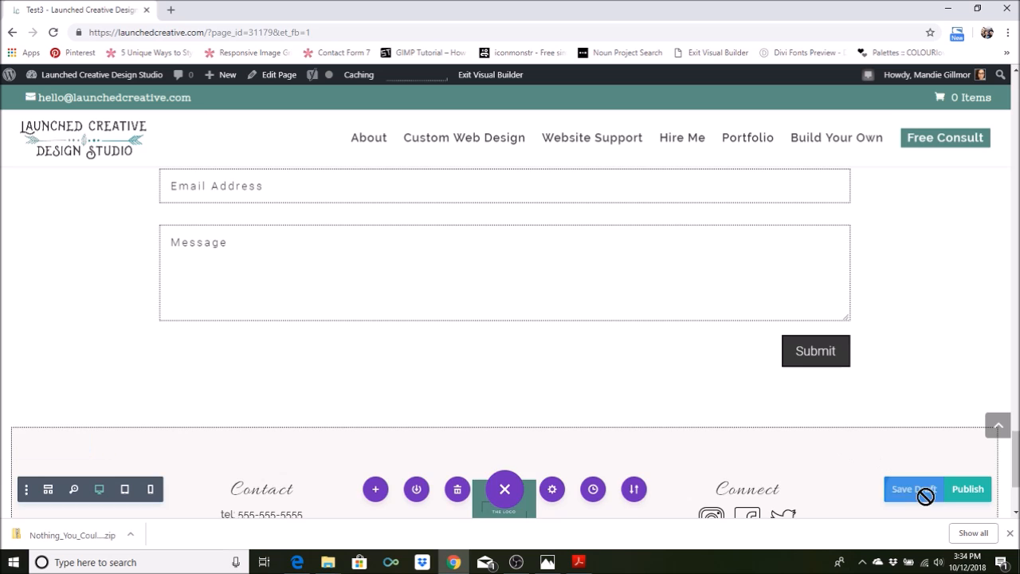
scroll(829, 412, down, 2)
scroll(829, 412, up, 4)
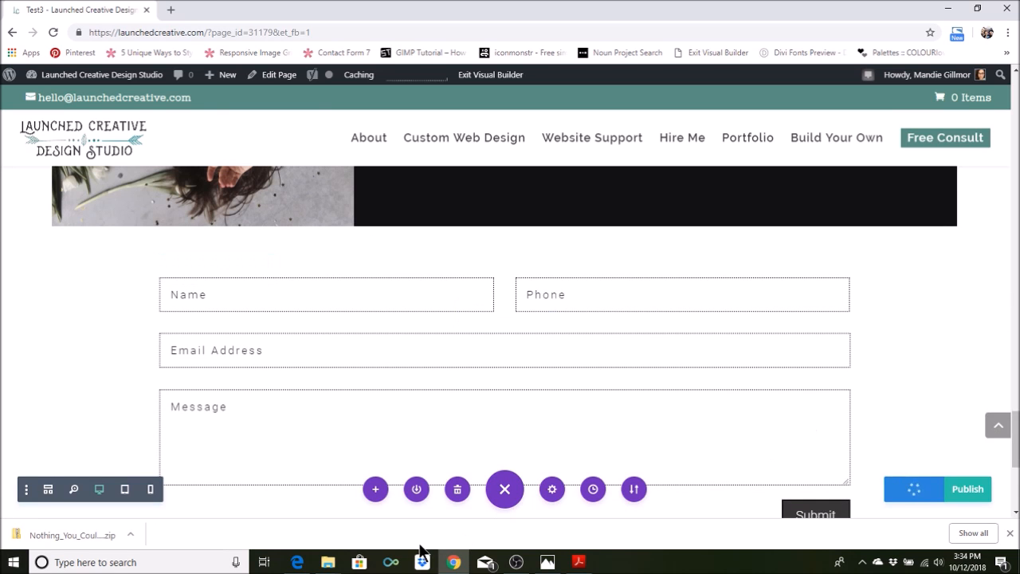